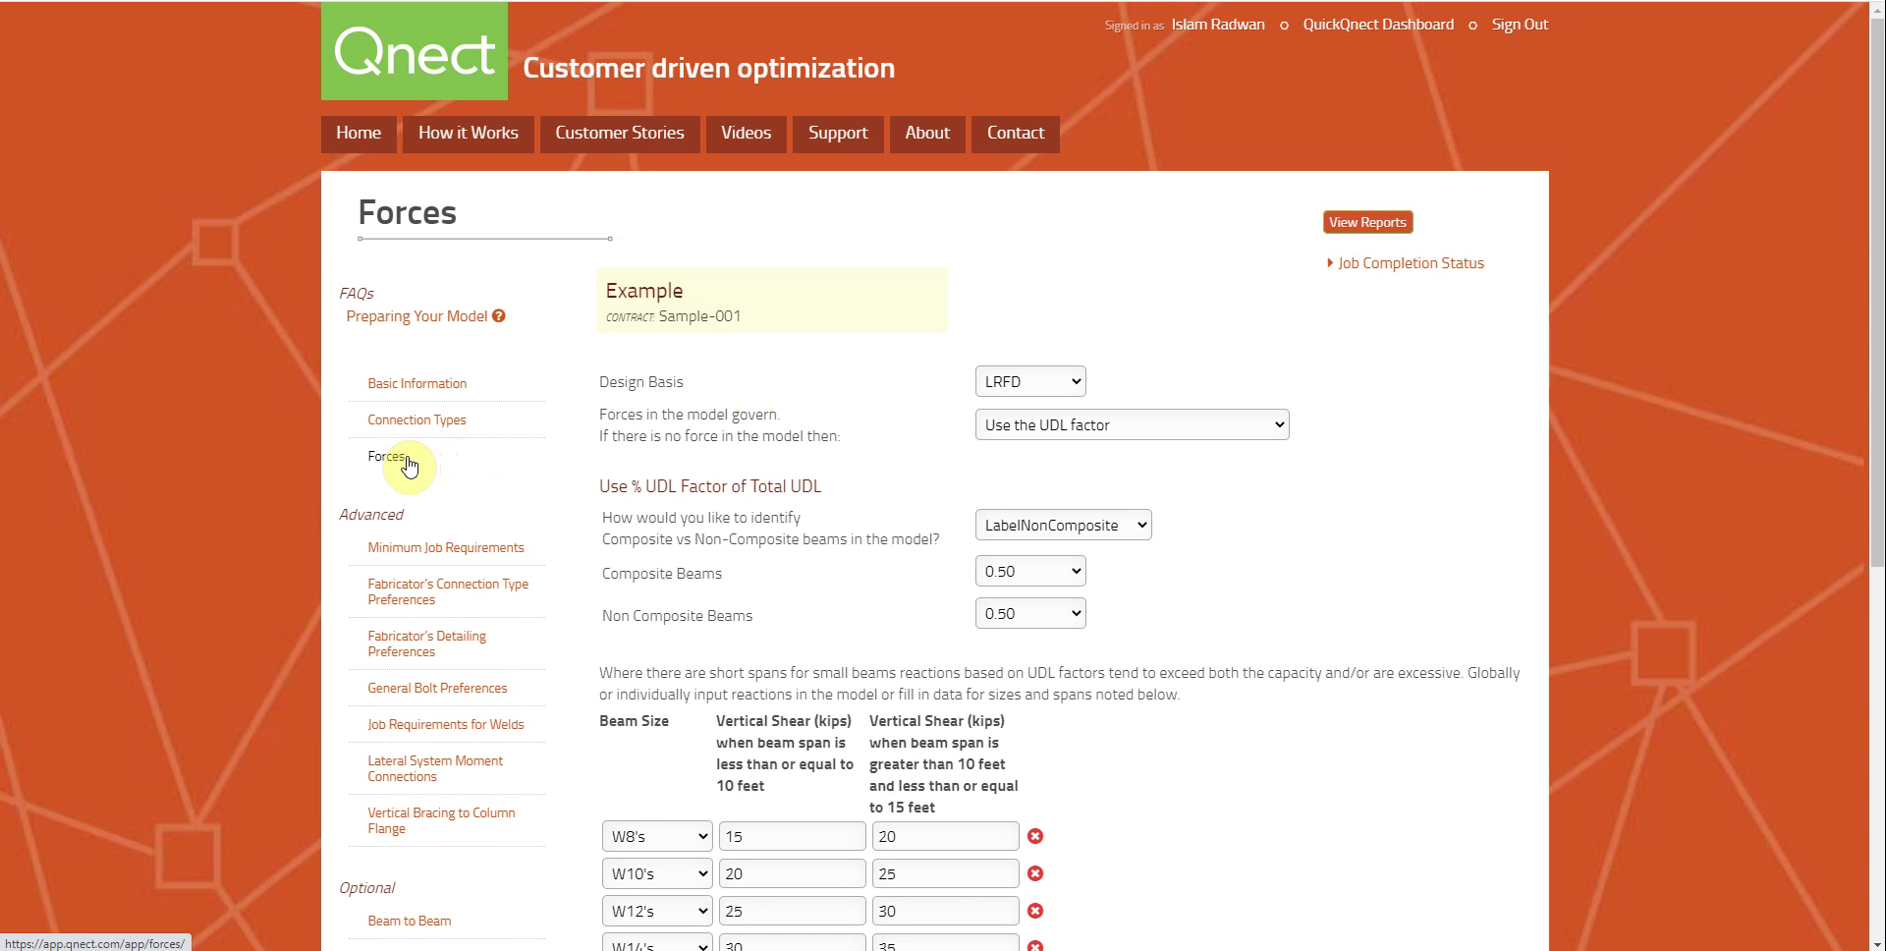
Review the design basis options, the choices for beams without model forces, and the short-span vertical shear table.
{"action": "scroll", "coordinate": [411, 462], "scroll_direction": "down", "scroll_amount": 1}
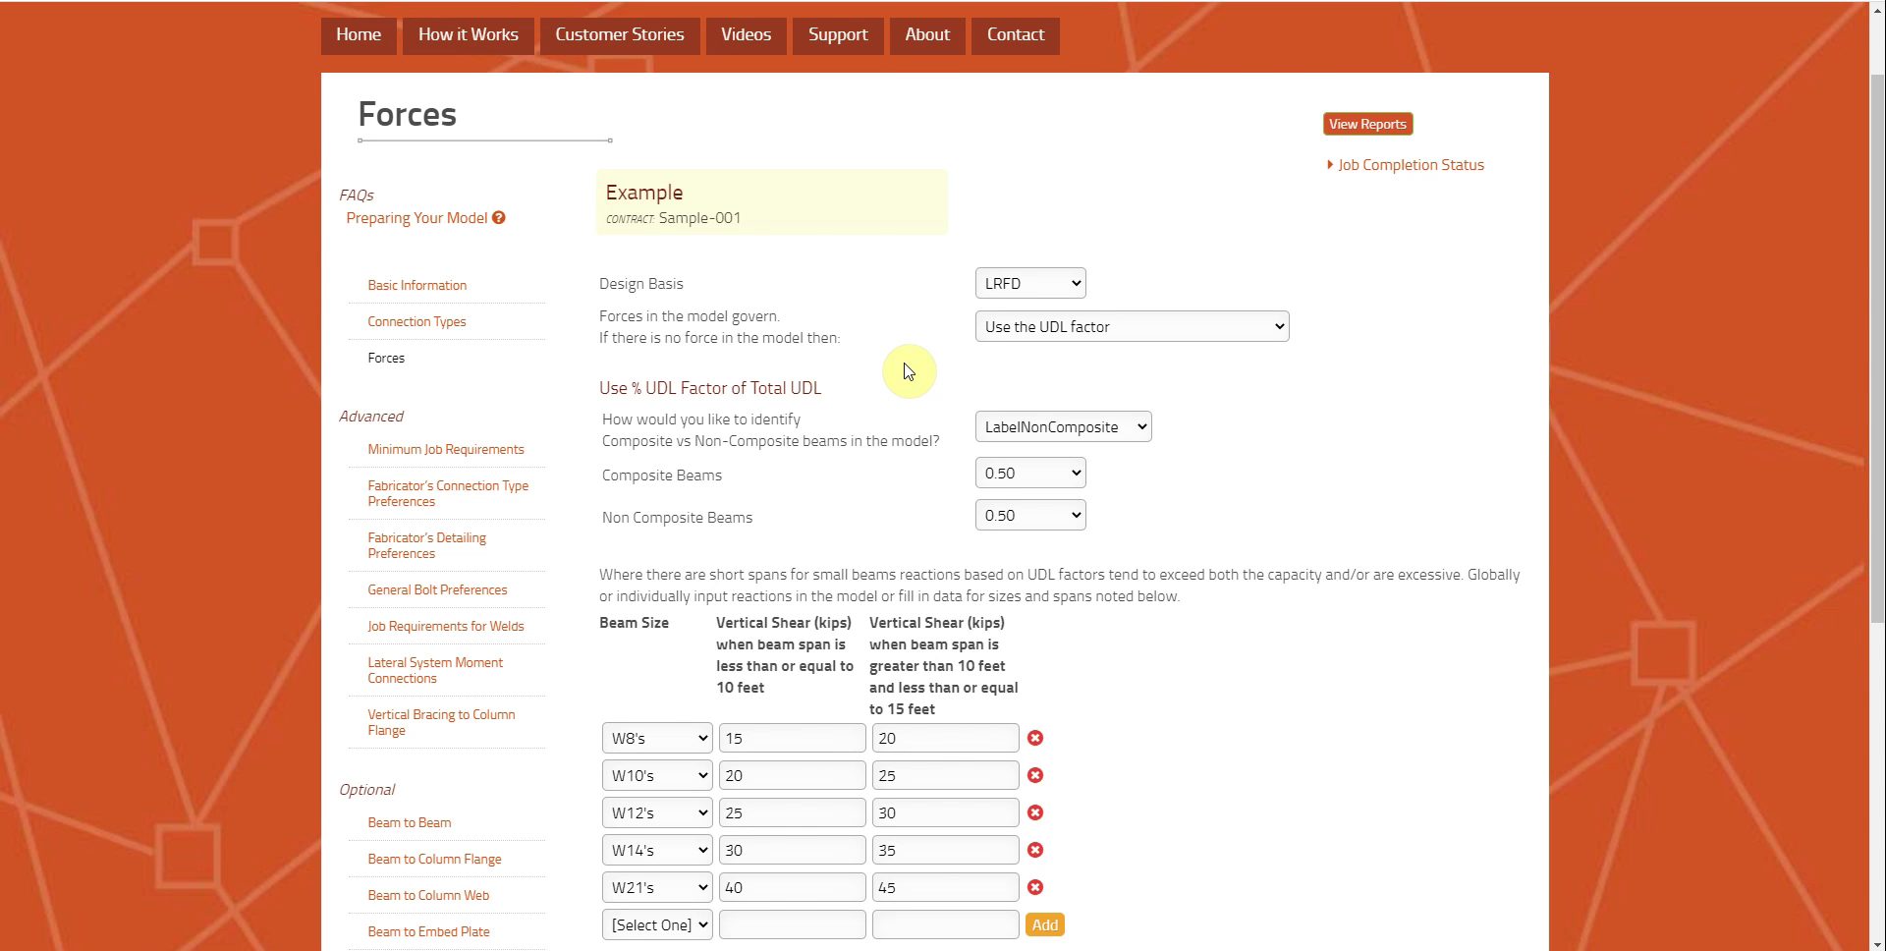
{"action": "left_click", "coordinate": [1071, 289]}
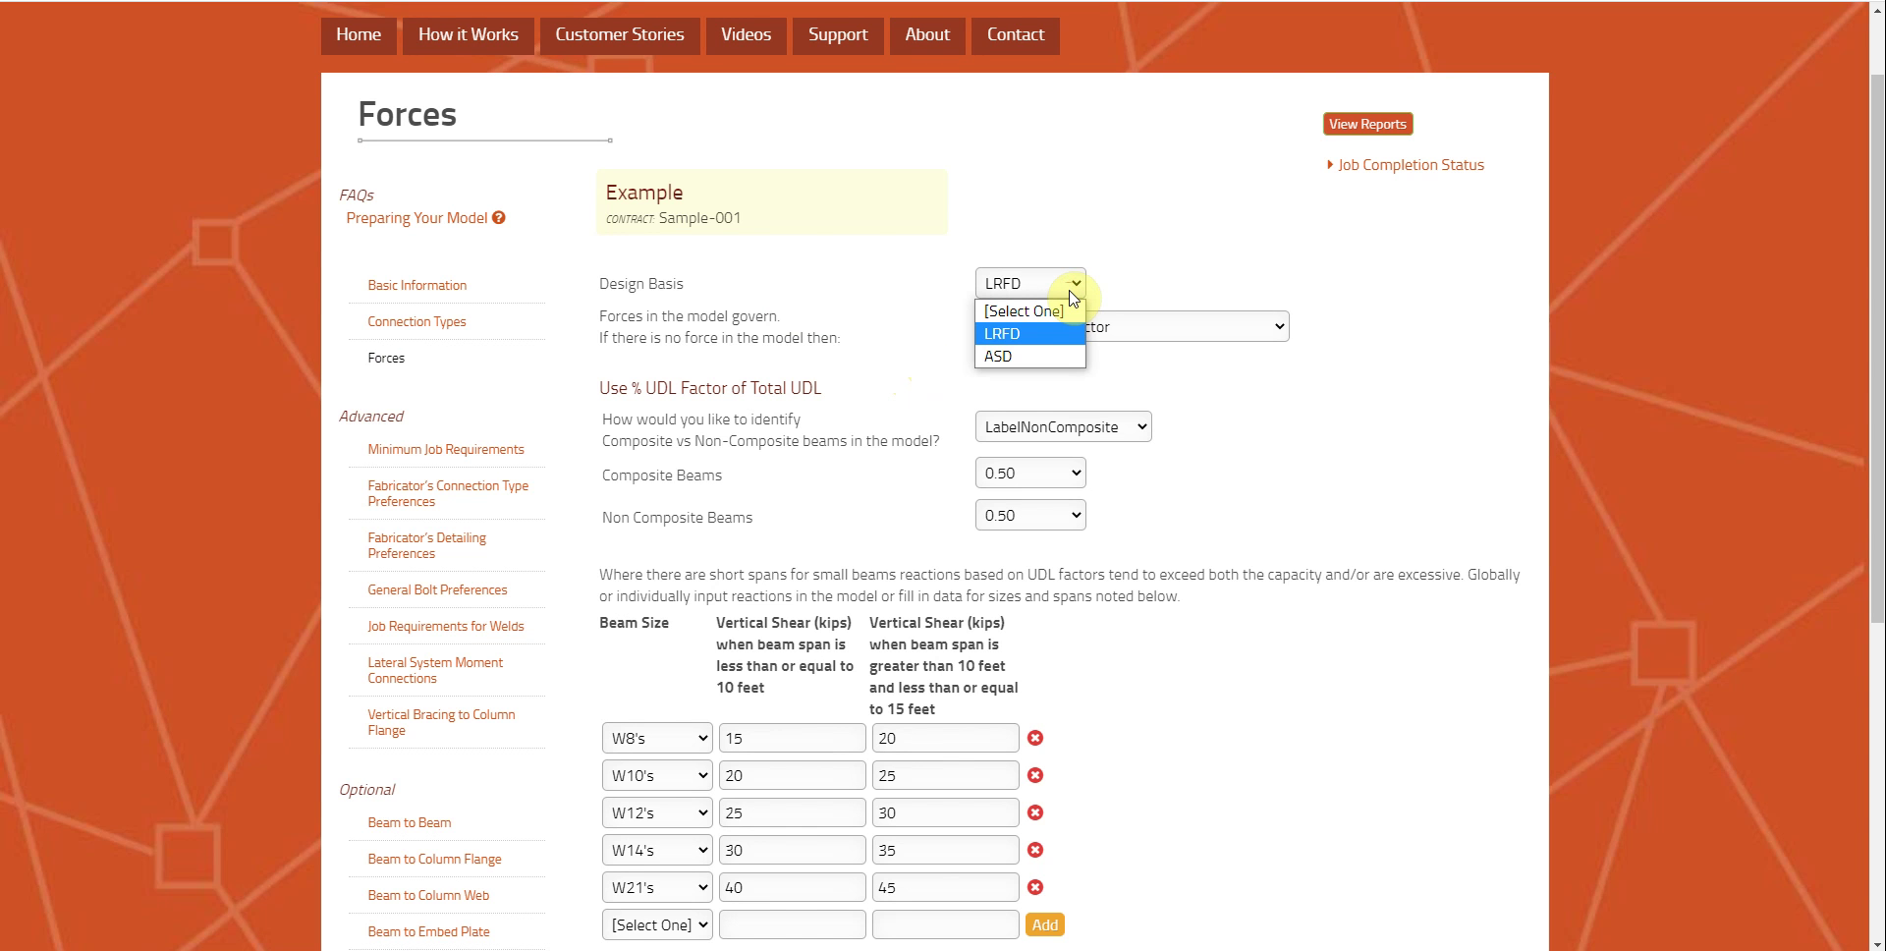
{"action": "left_click", "coordinate": [1069, 292]}
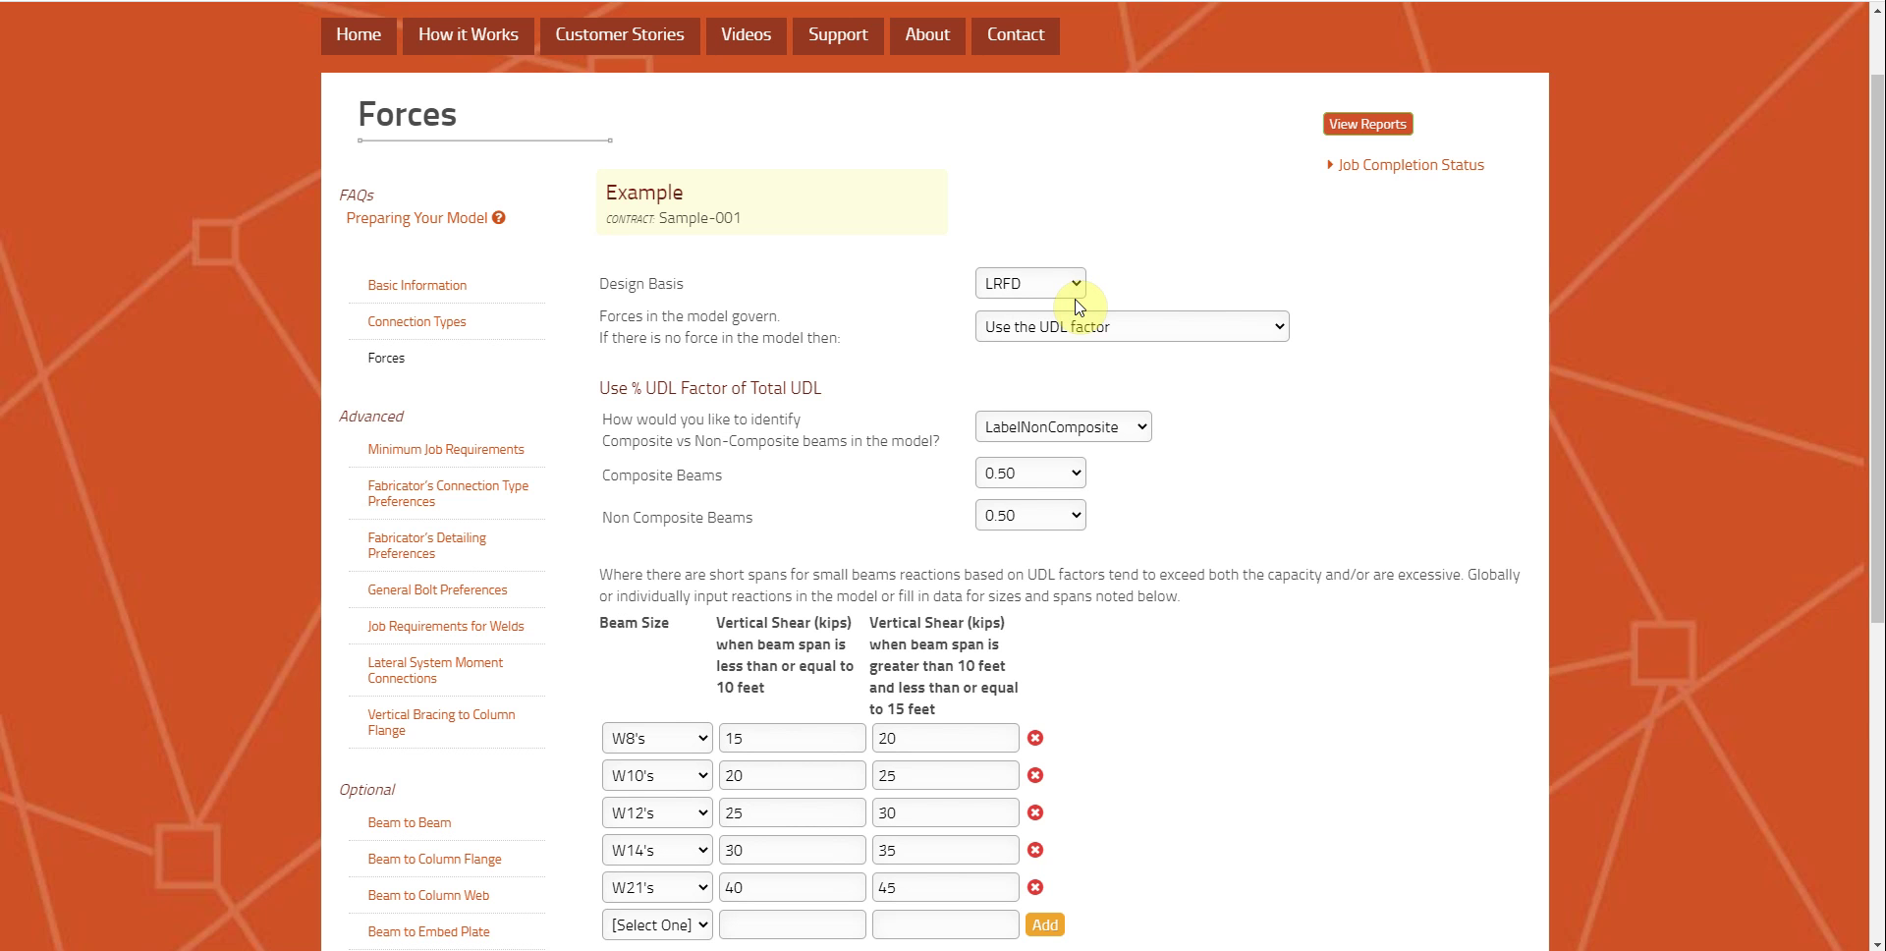
{"action": "left_click", "coordinate": [1092, 325]}
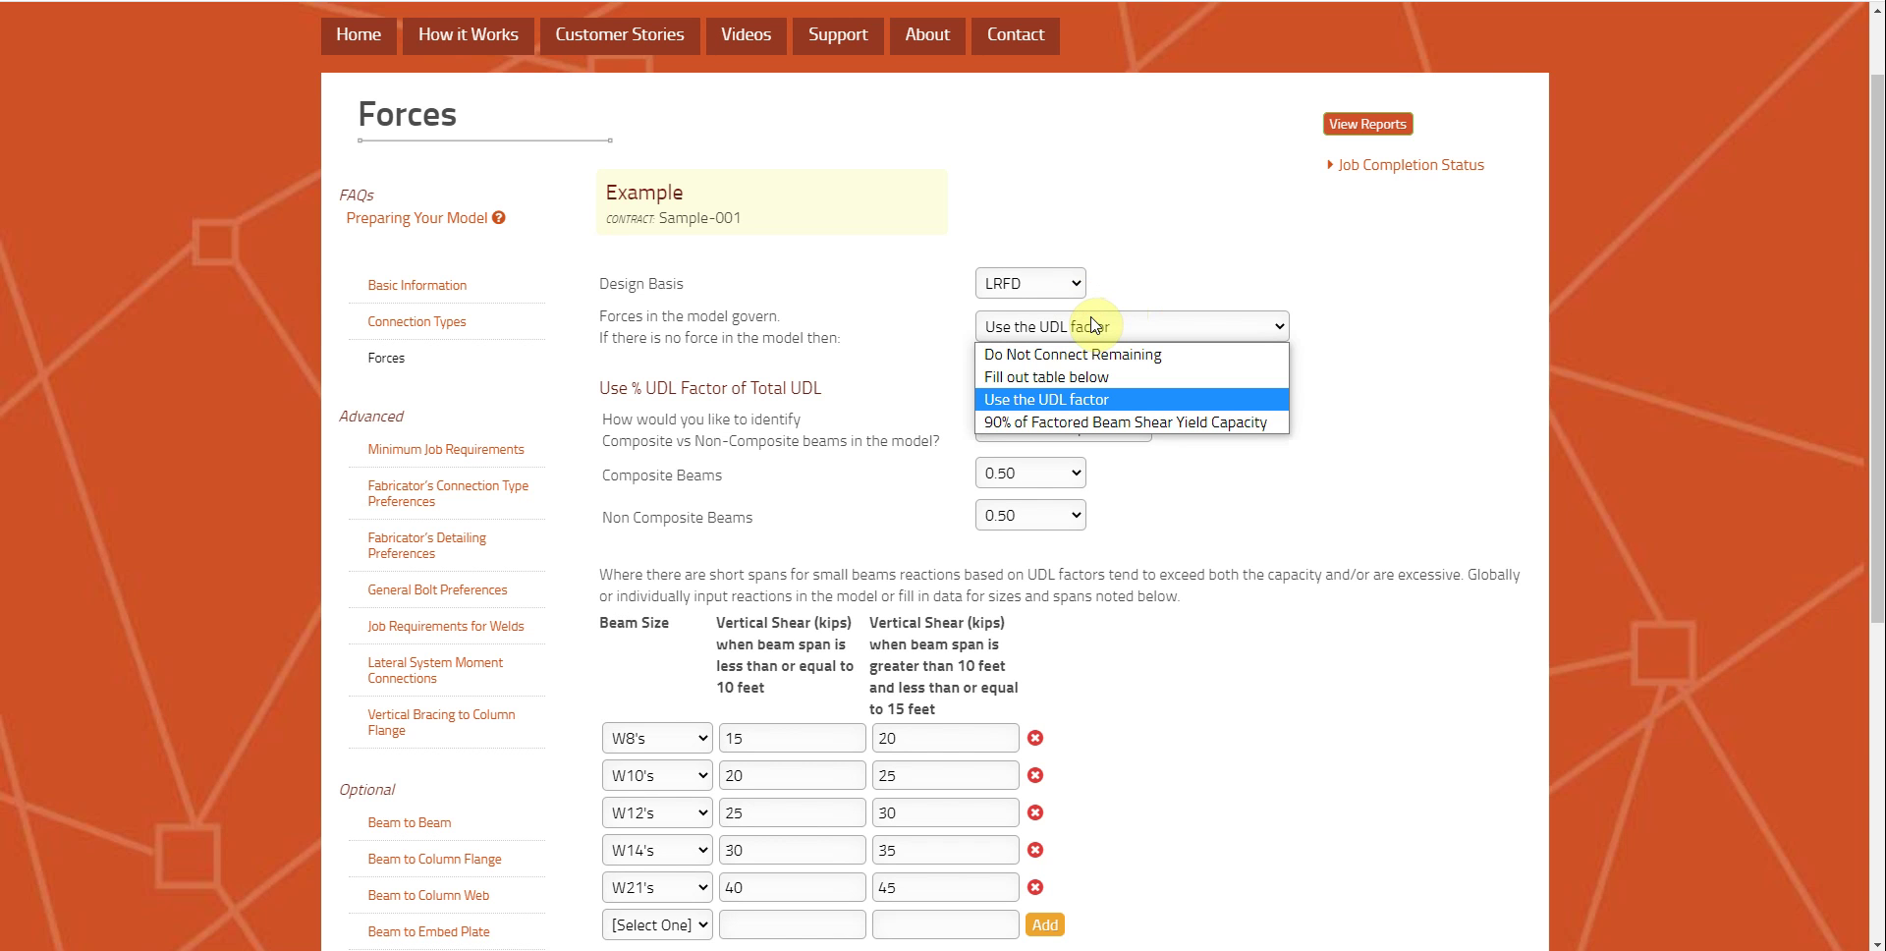
{"action": "left_click", "coordinate": [1153, 398]}
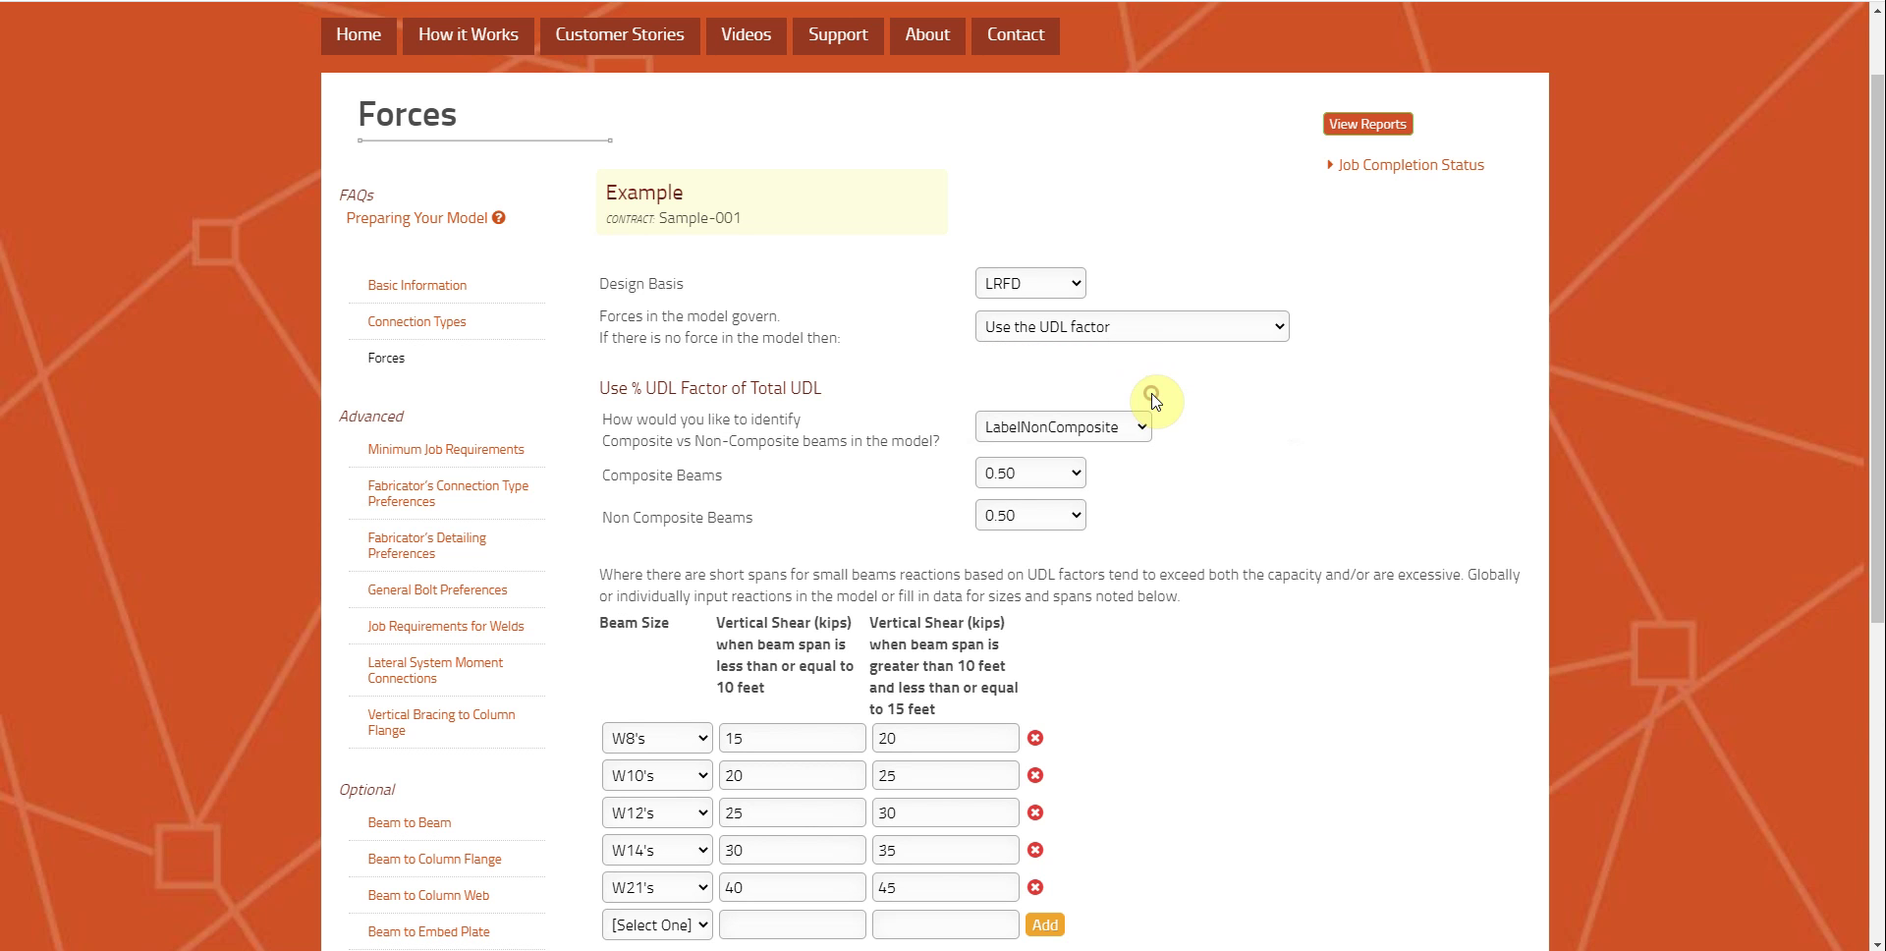
{"action": "scroll", "coordinate": [1021, 422], "scroll_direction": "down", "scroll_amount": 1}
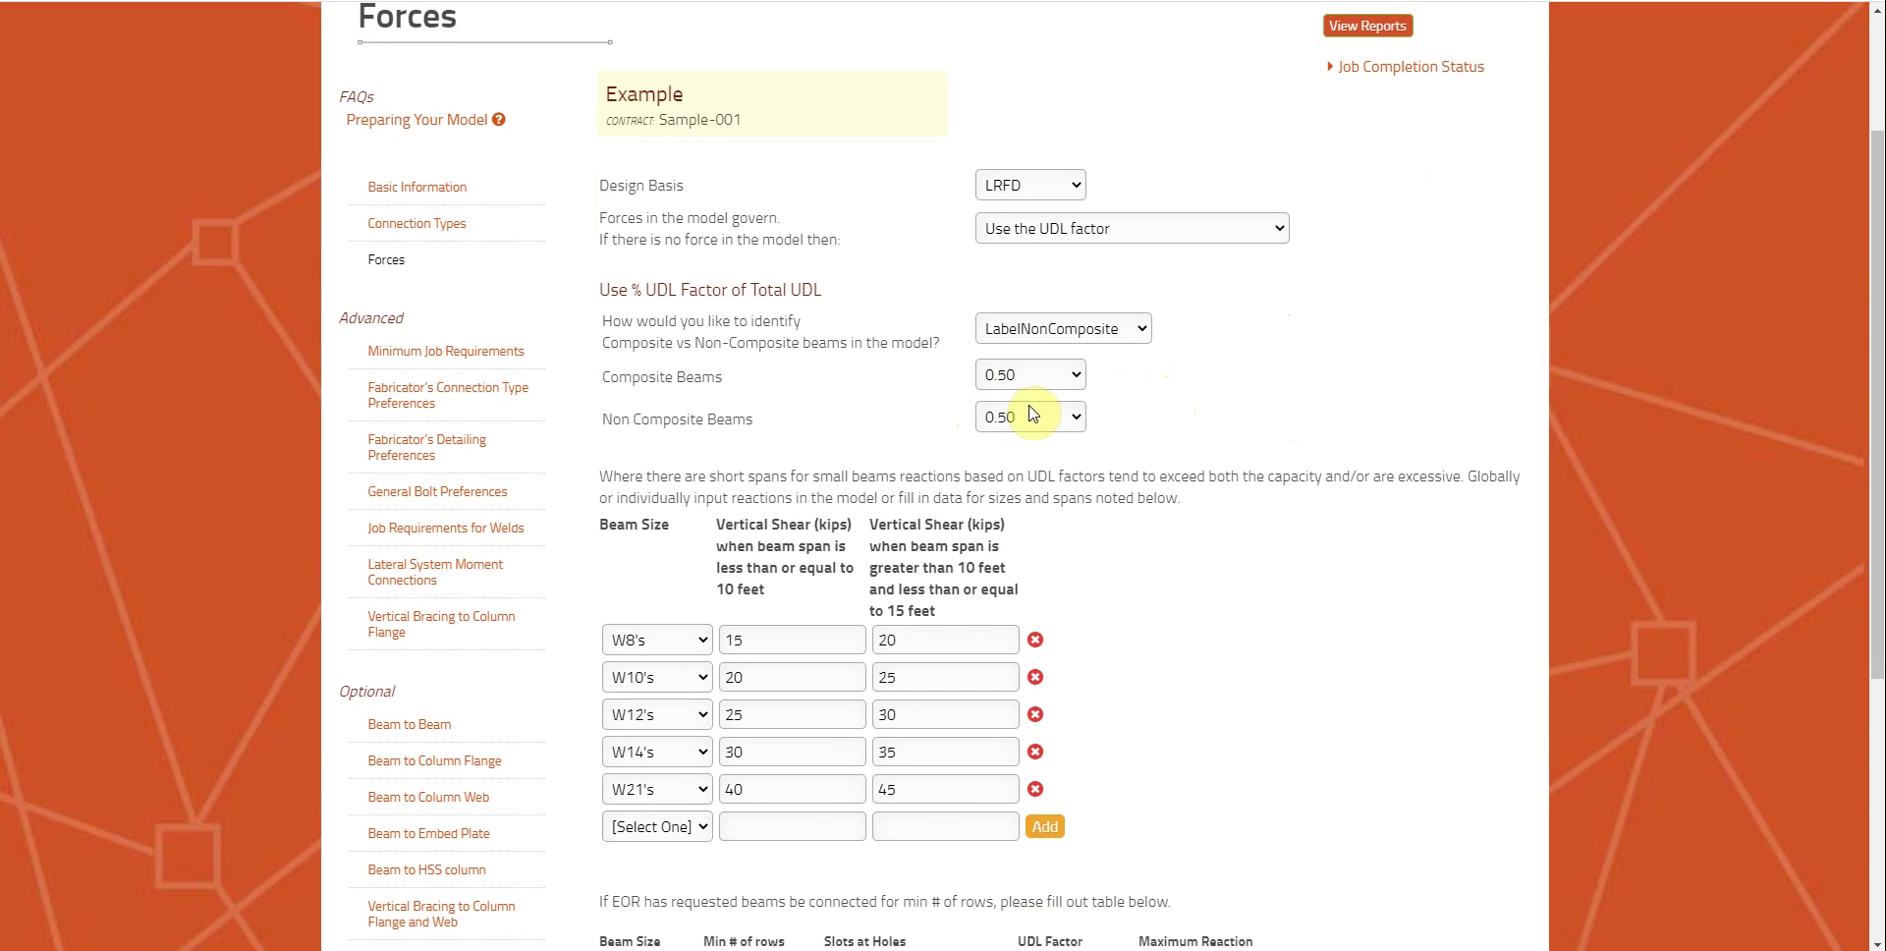
{"action": "scroll", "coordinate": [845, 444], "scroll_direction": "down", "scroll_amount": 2}
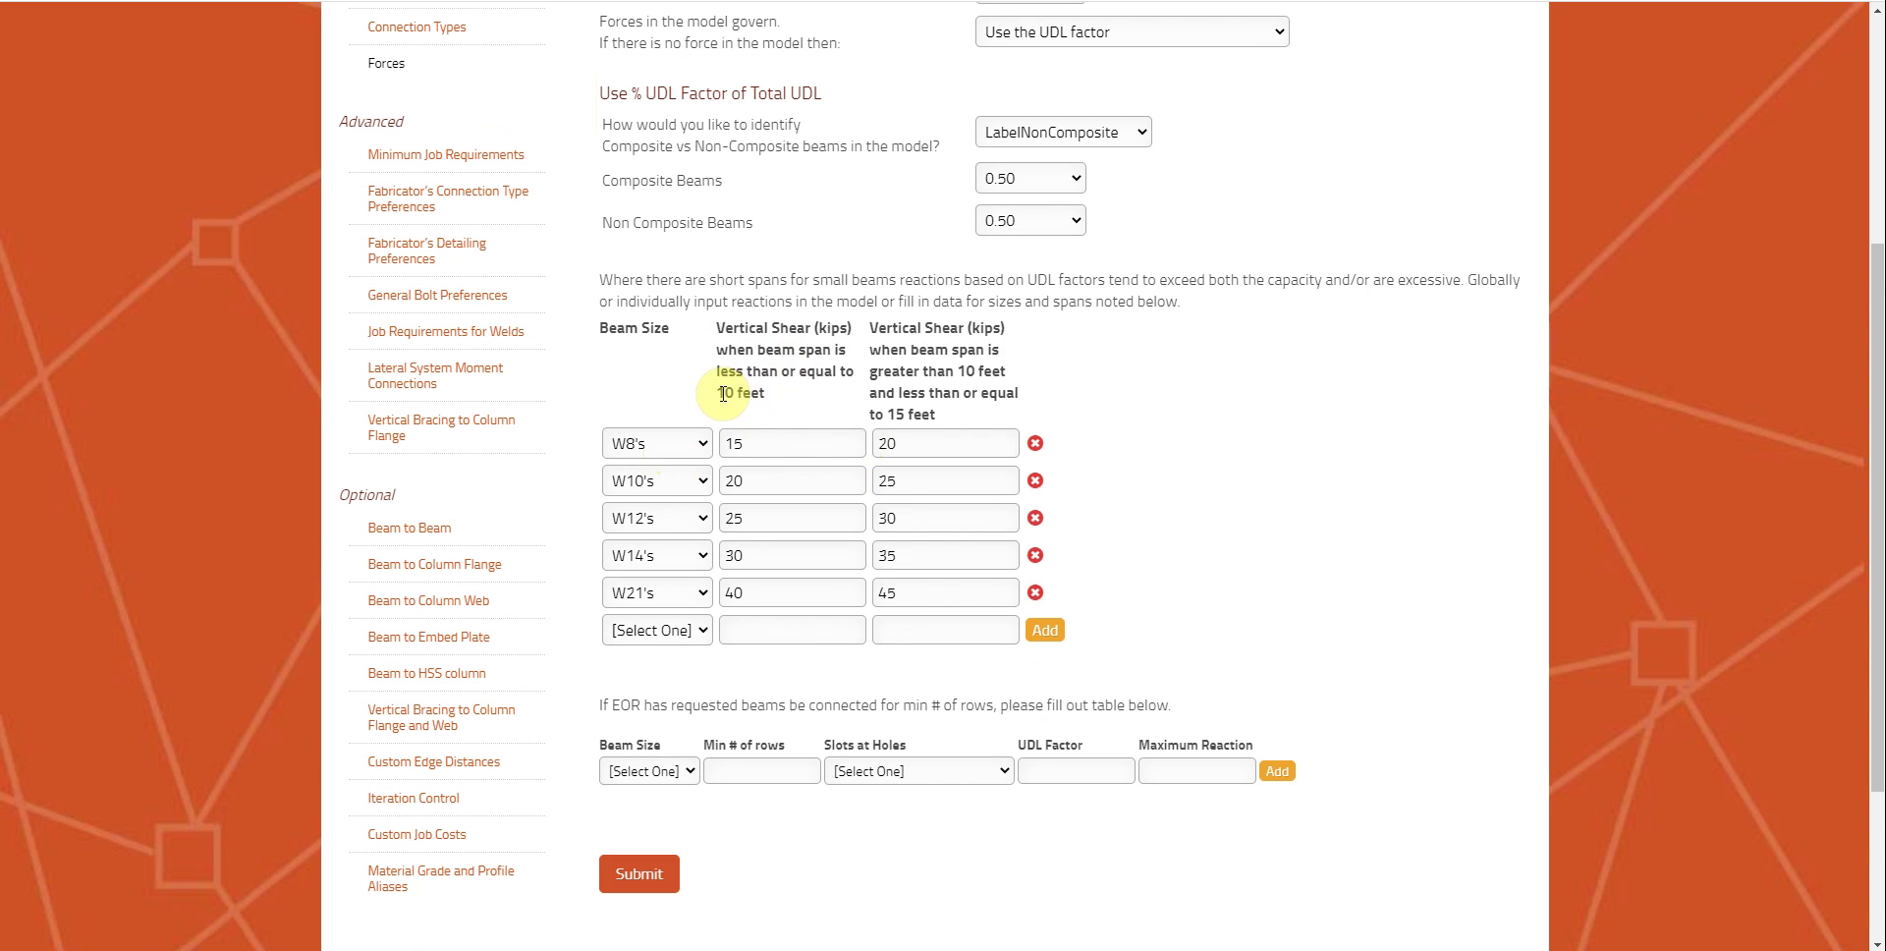
{"action": "left_click_drag", "start_coordinate": [717, 393], "coordinate": [761, 428]}
{"action": "left_click", "coordinate": [761, 432]}
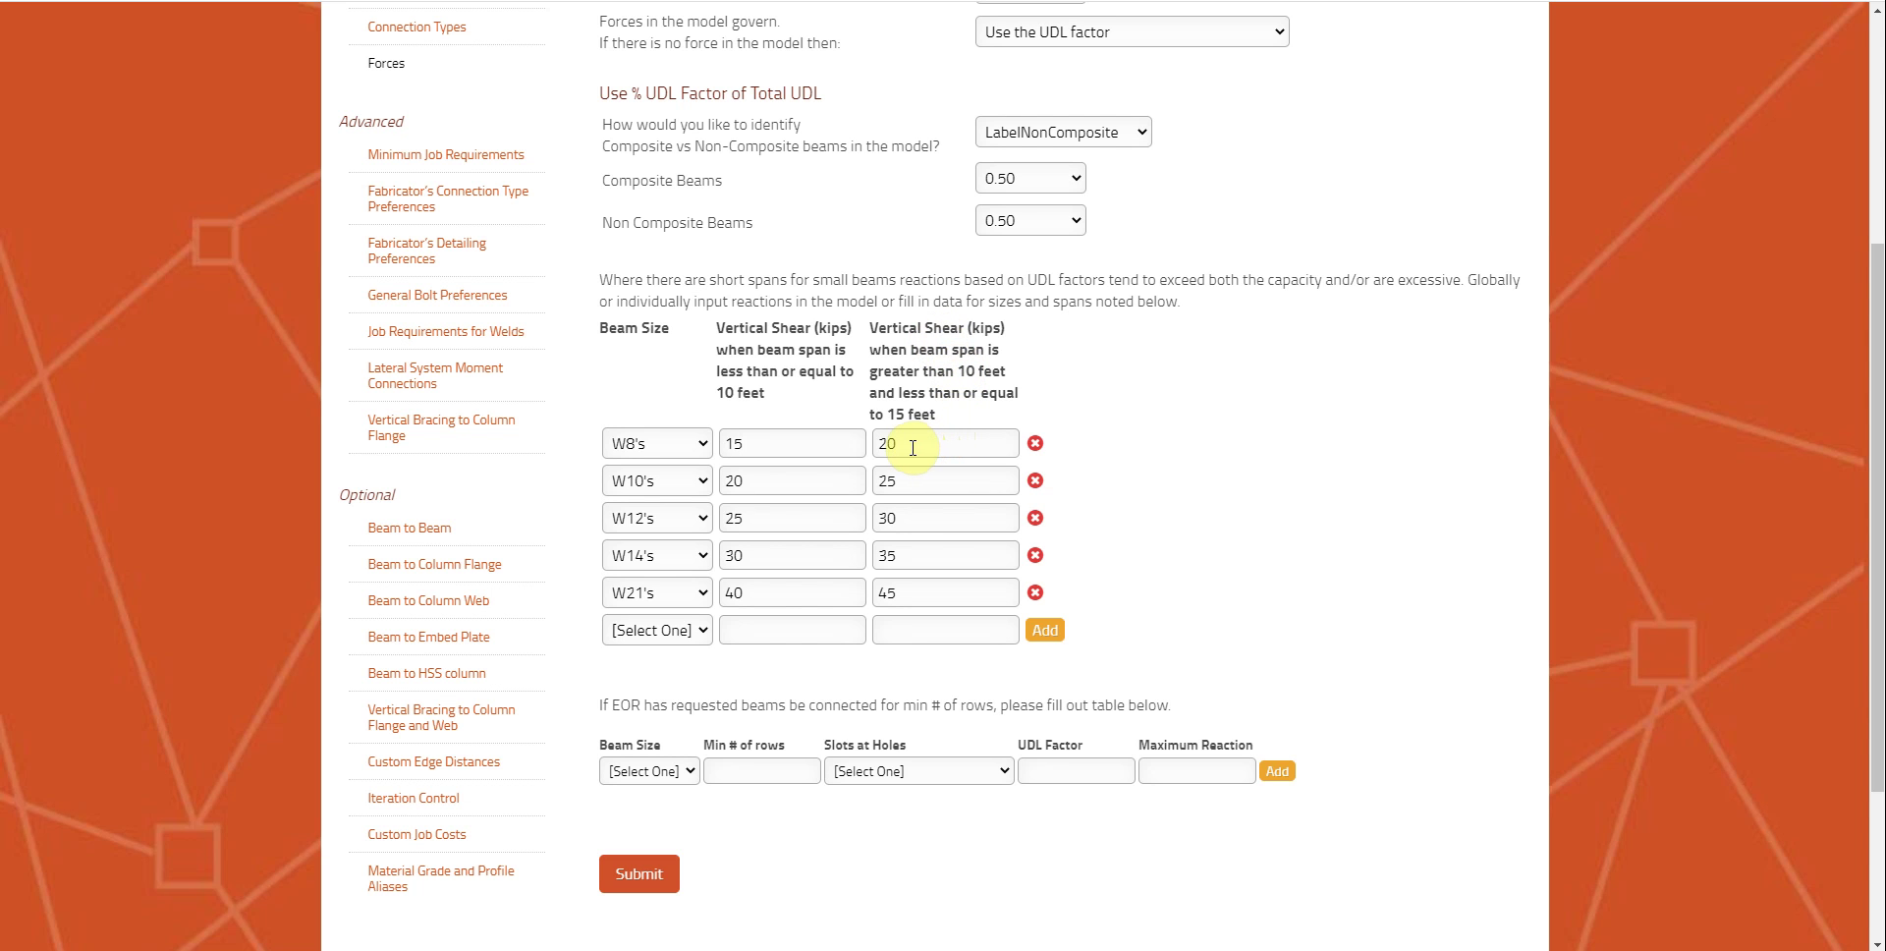
Add a W24's row to the short-span table with vertical shear 45 kips up to 10 feet and 50 kips up to 15 feet.
{"action": "left_click", "coordinate": [695, 636]}
{"action": "scroll", "coordinate": [683, 538], "scroll_direction": "down", "scroll_amount": 1}
{"action": "left_click", "coordinate": [663, 309]}
{"action": "left_click", "coordinate": [821, 622]}
{"action": "type", "text": "45"}
{"action": "left_click", "coordinate": [940, 644]}
{"action": "type", "text": "50"}
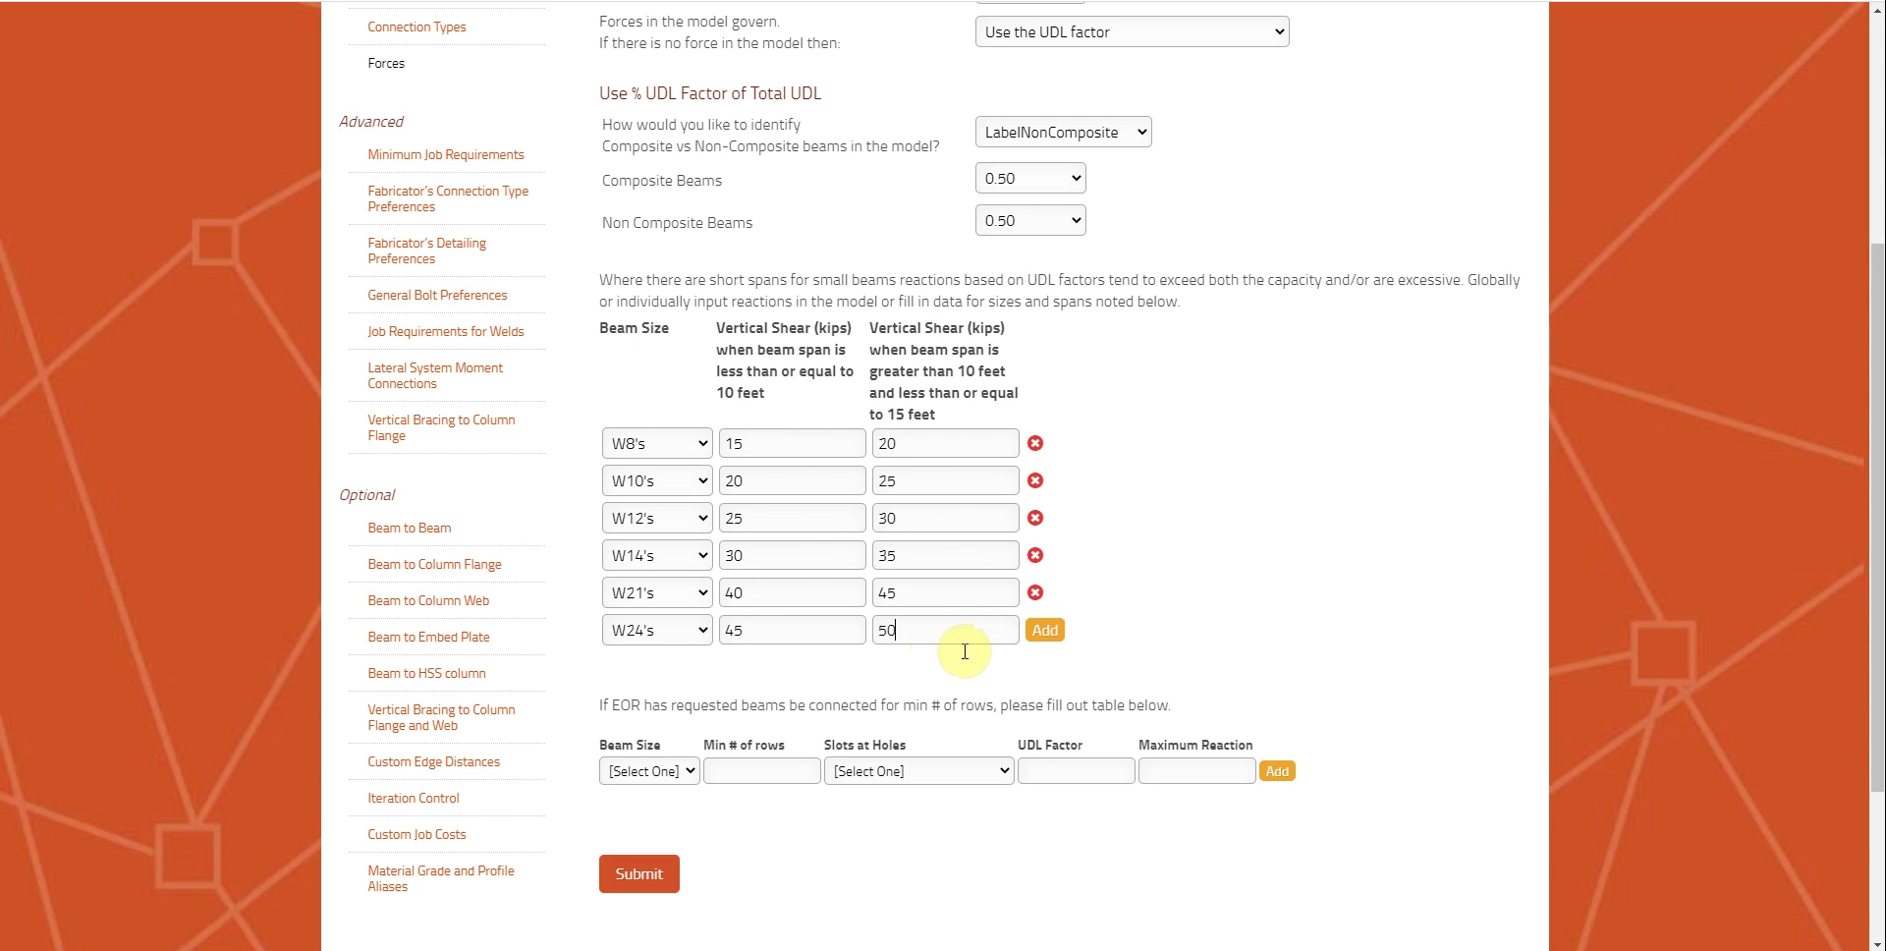
{"action": "left_click", "coordinate": [1044, 630]}
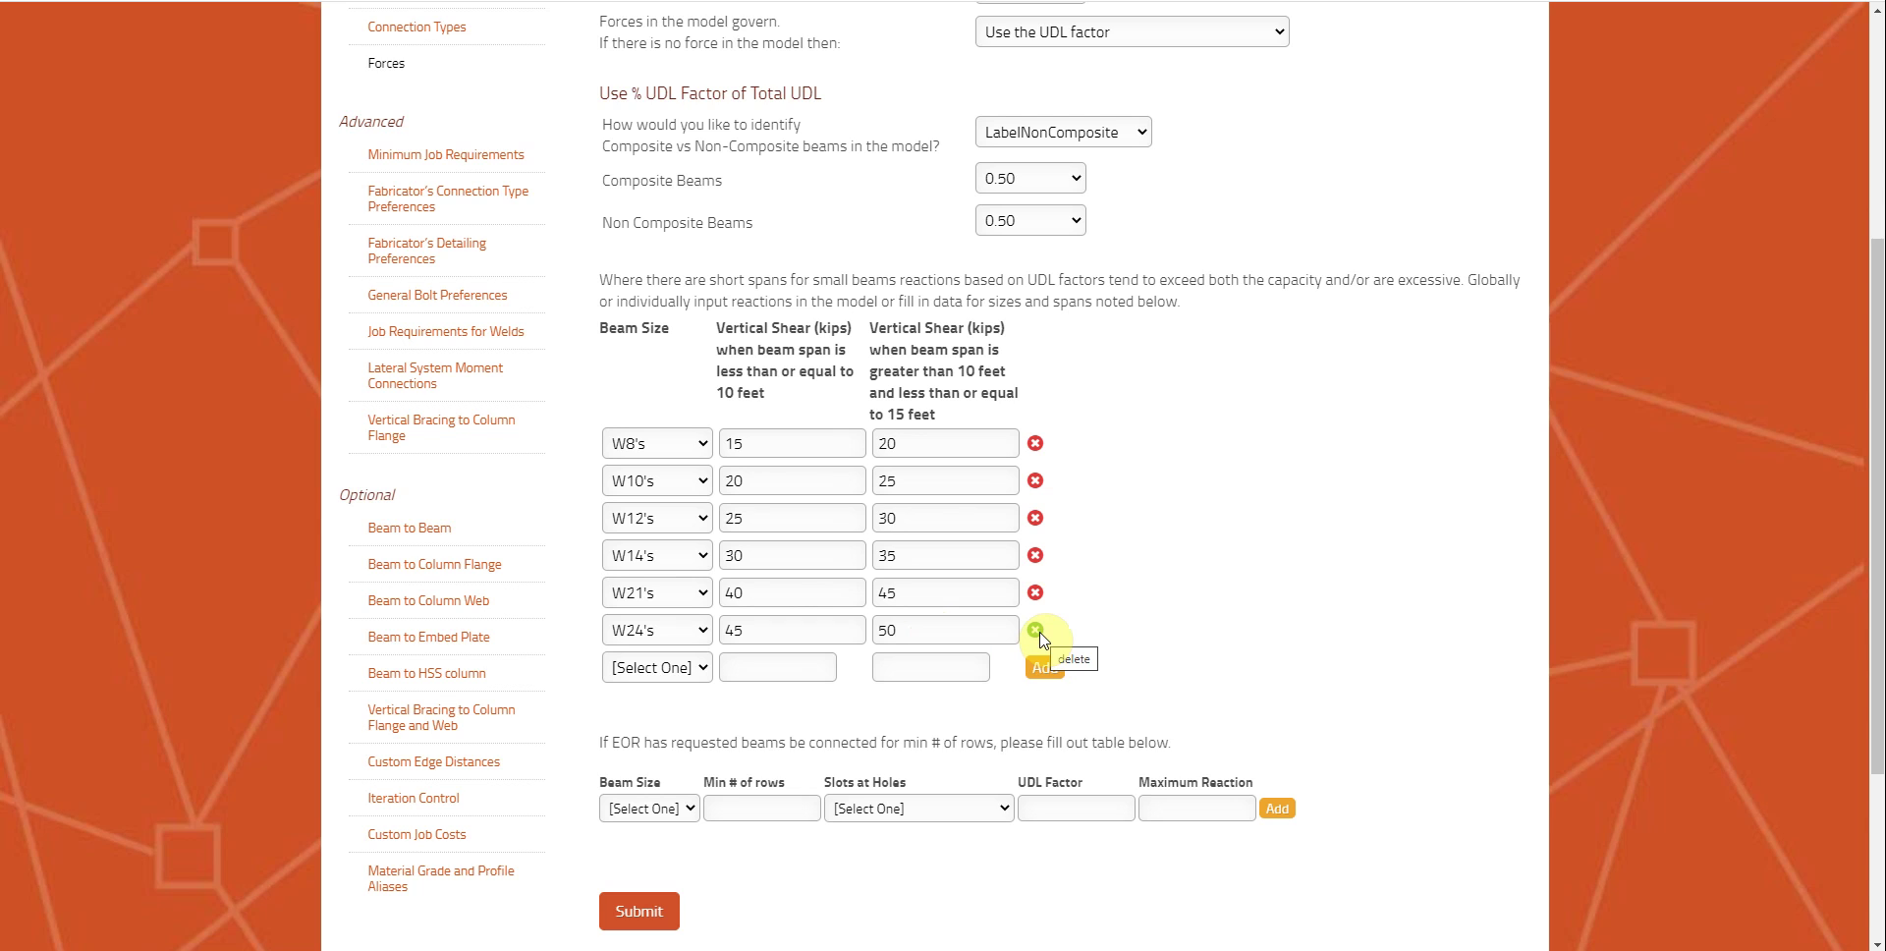
Add a W8's entry with a minimum of 2 rows to the EOR minimum-rows table.
{"action": "scroll", "coordinate": [1044, 637], "scroll_direction": "down", "scroll_amount": 1}
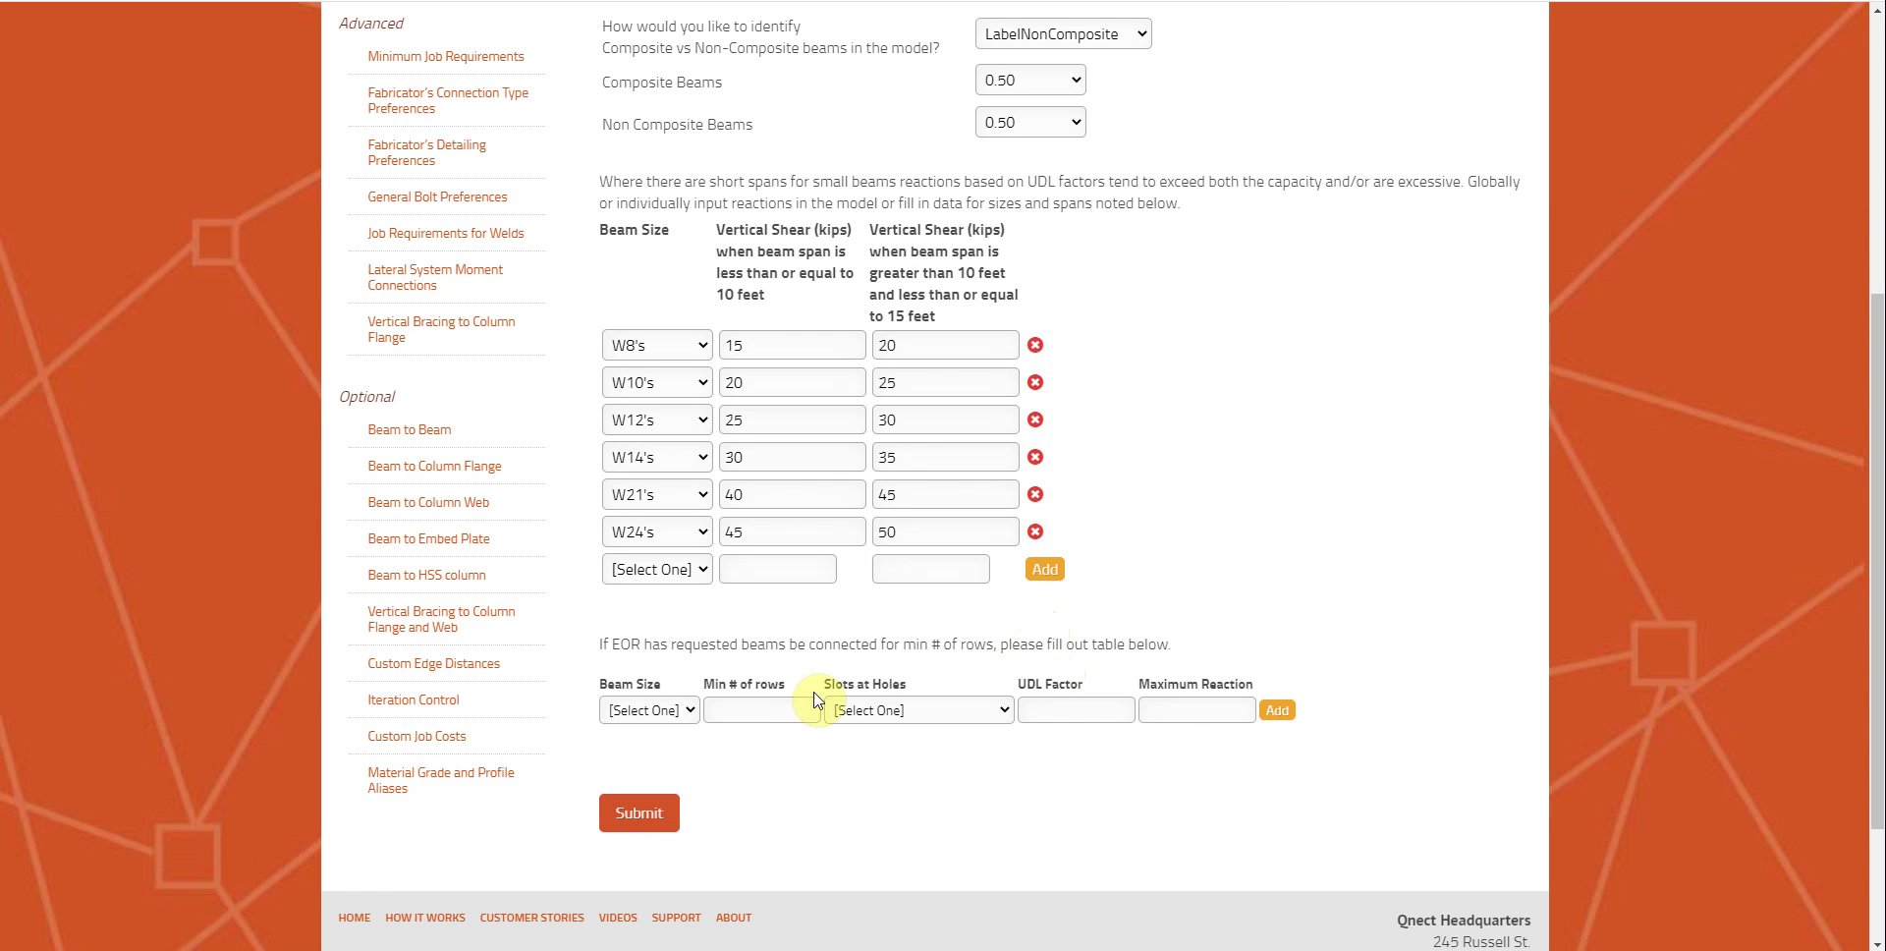
{"action": "left_click", "coordinate": [685, 709]}
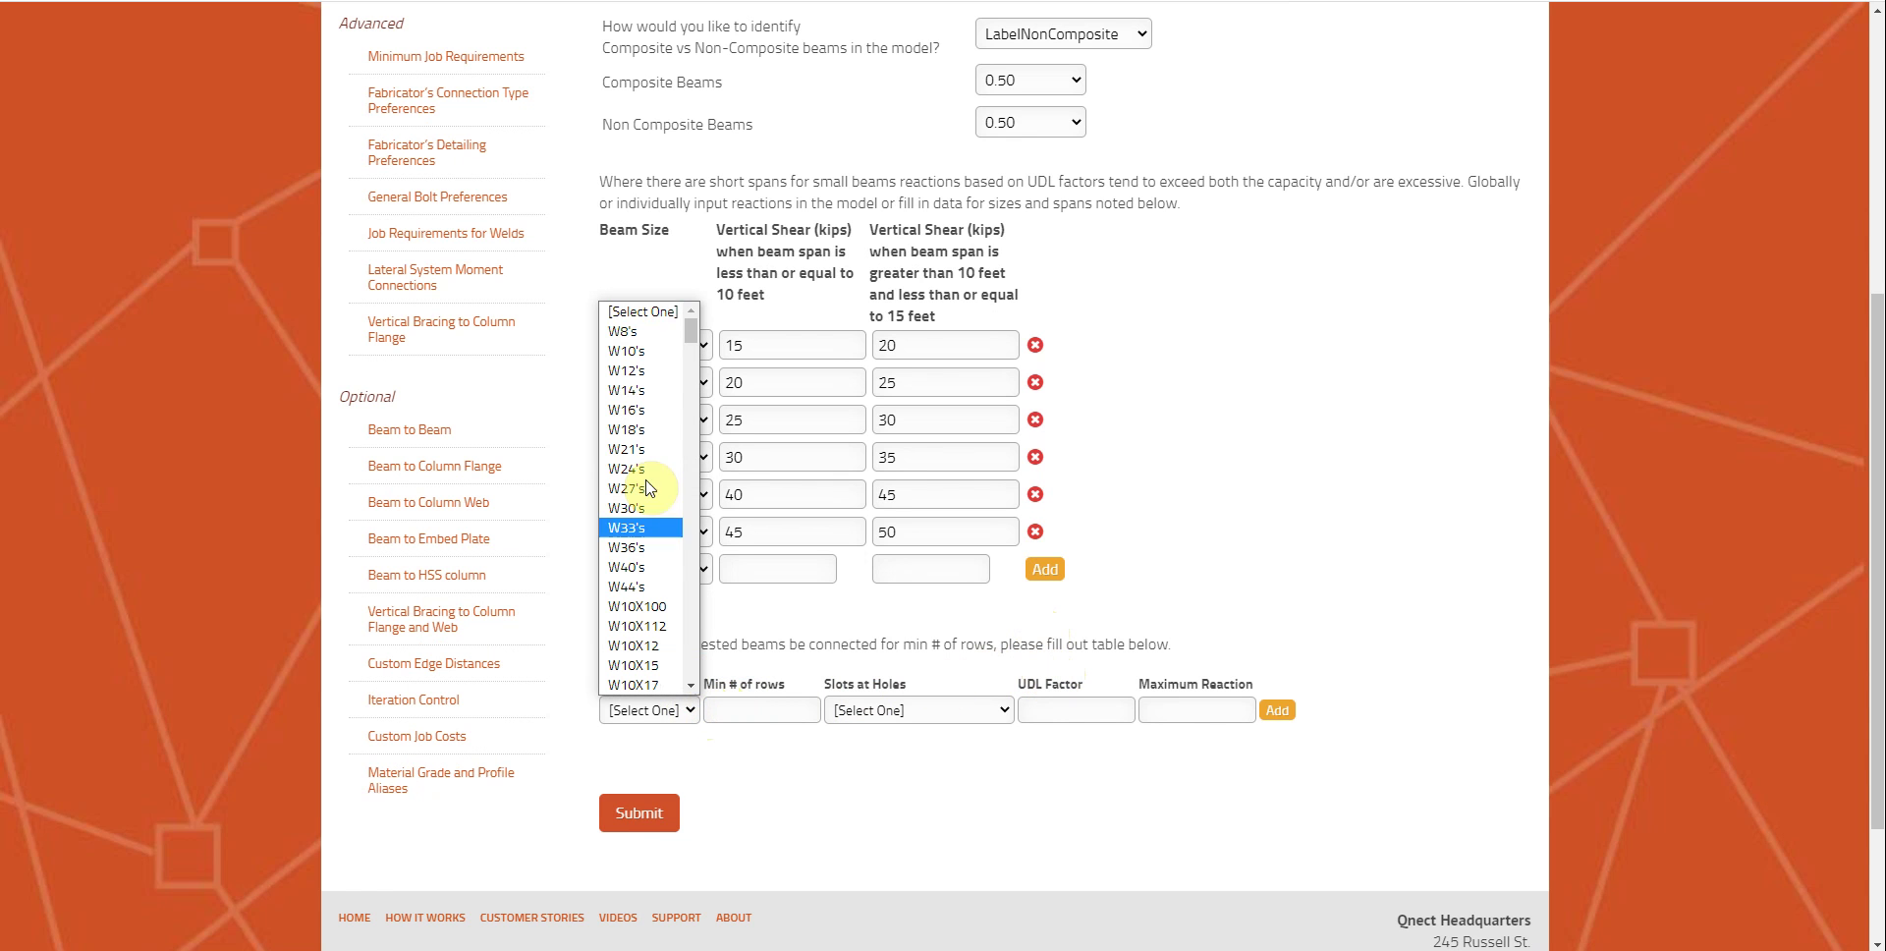
{"action": "left_click", "coordinate": [634, 339]}
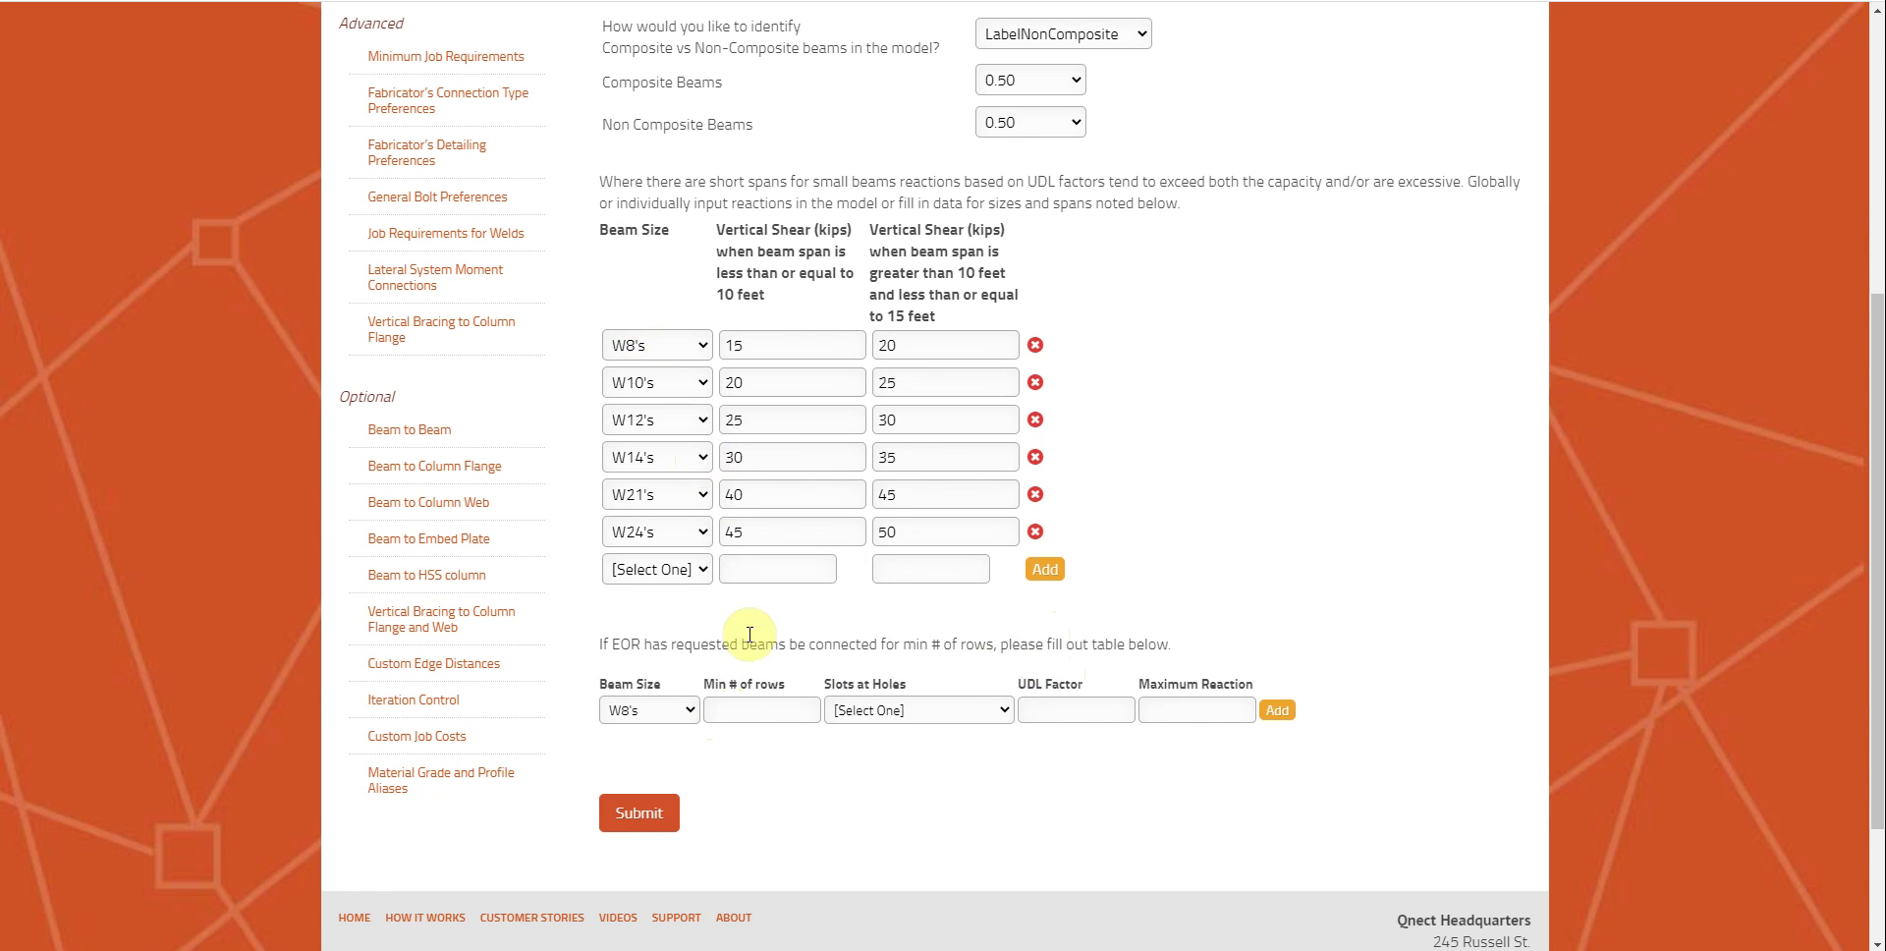
{"action": "left_click", "coordinate": [759, 703]}
{"action": "type", "text": "2"}
{"action": "left_click", "coordinate": [1280, 713]}
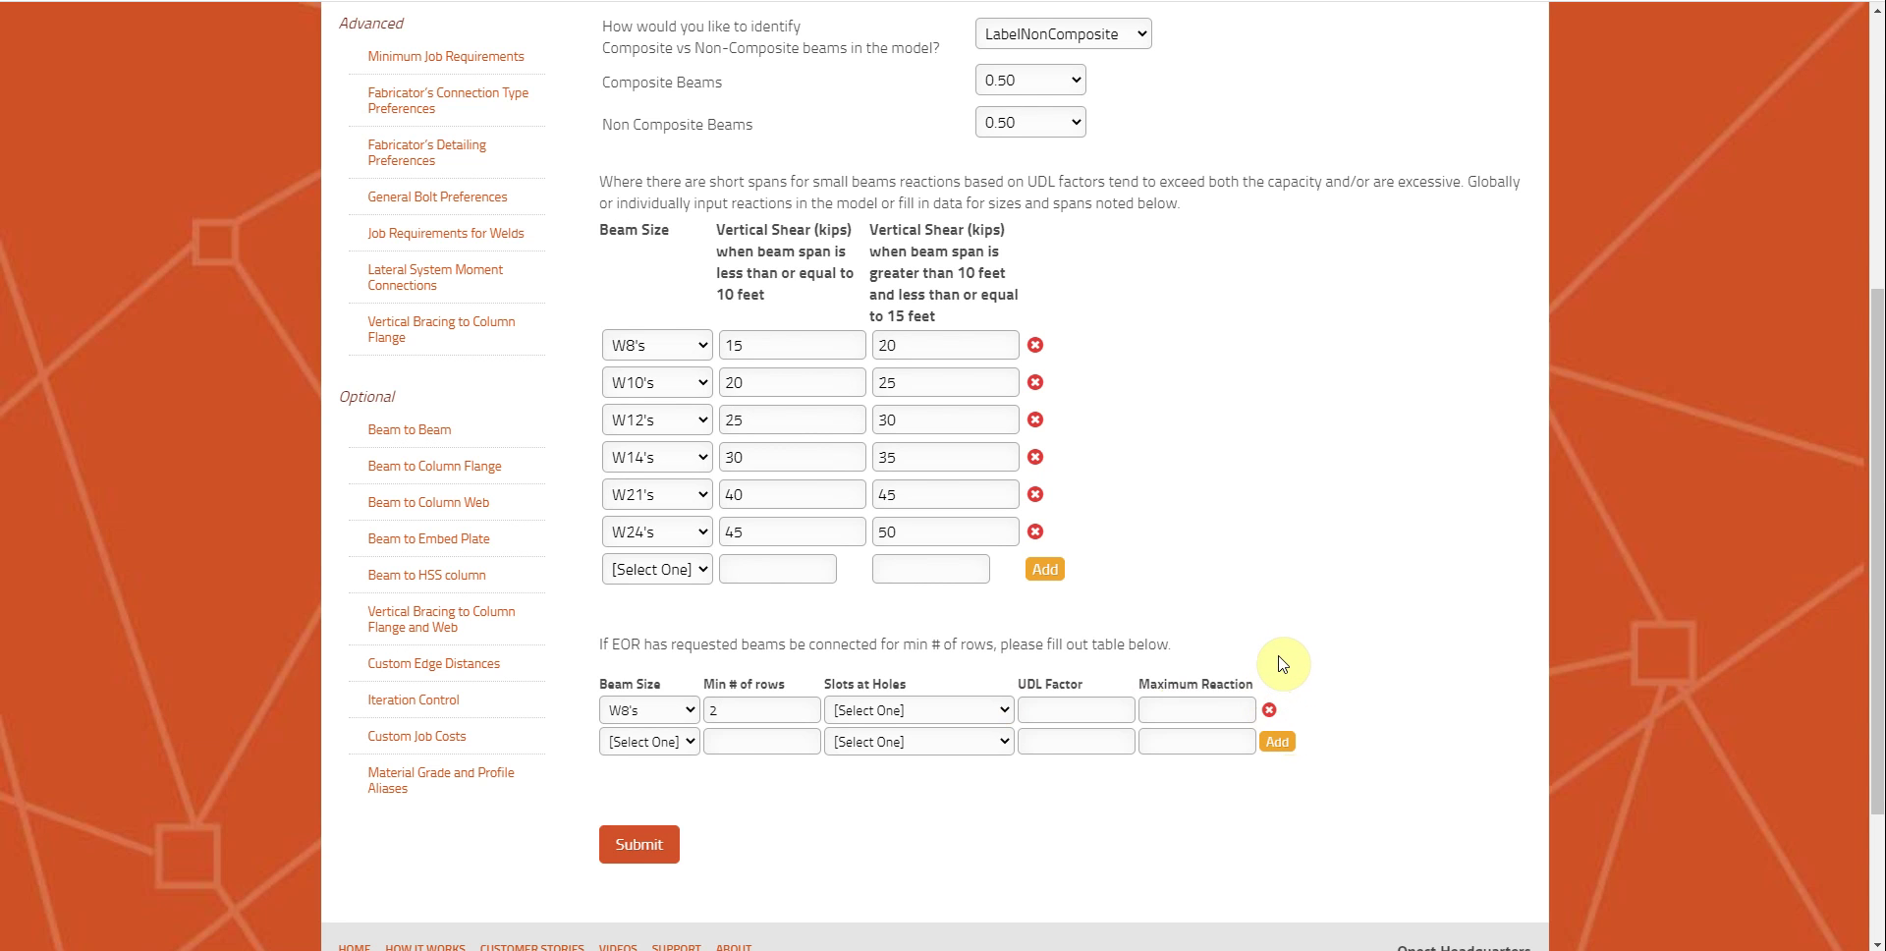
Add a W10's entry with a minimum of 2 rows to the EOR minimum-rows table.
{"action": "scroll", "coordinate": [1282, 664], "scroll_direction": "up", "scroll_amount": 2}
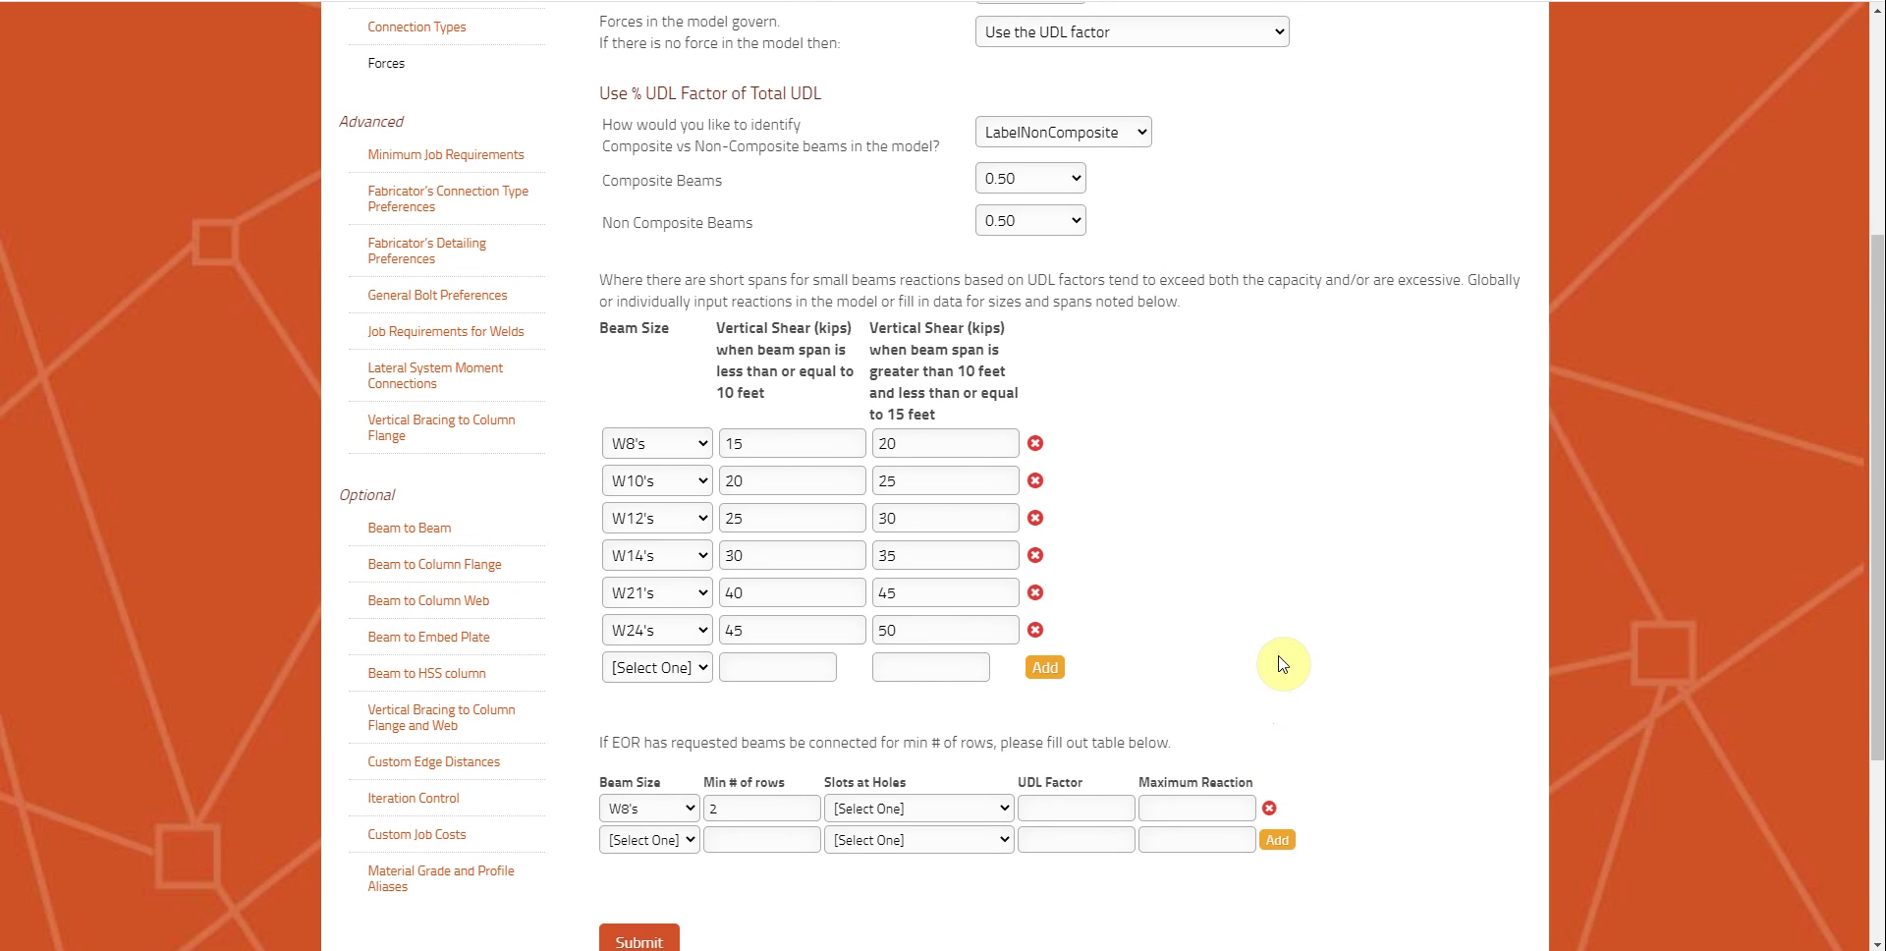
{"action": "scroll", "coordinate": [1282, 664], "scroll_direction": "down", "scroll_amount": 2}
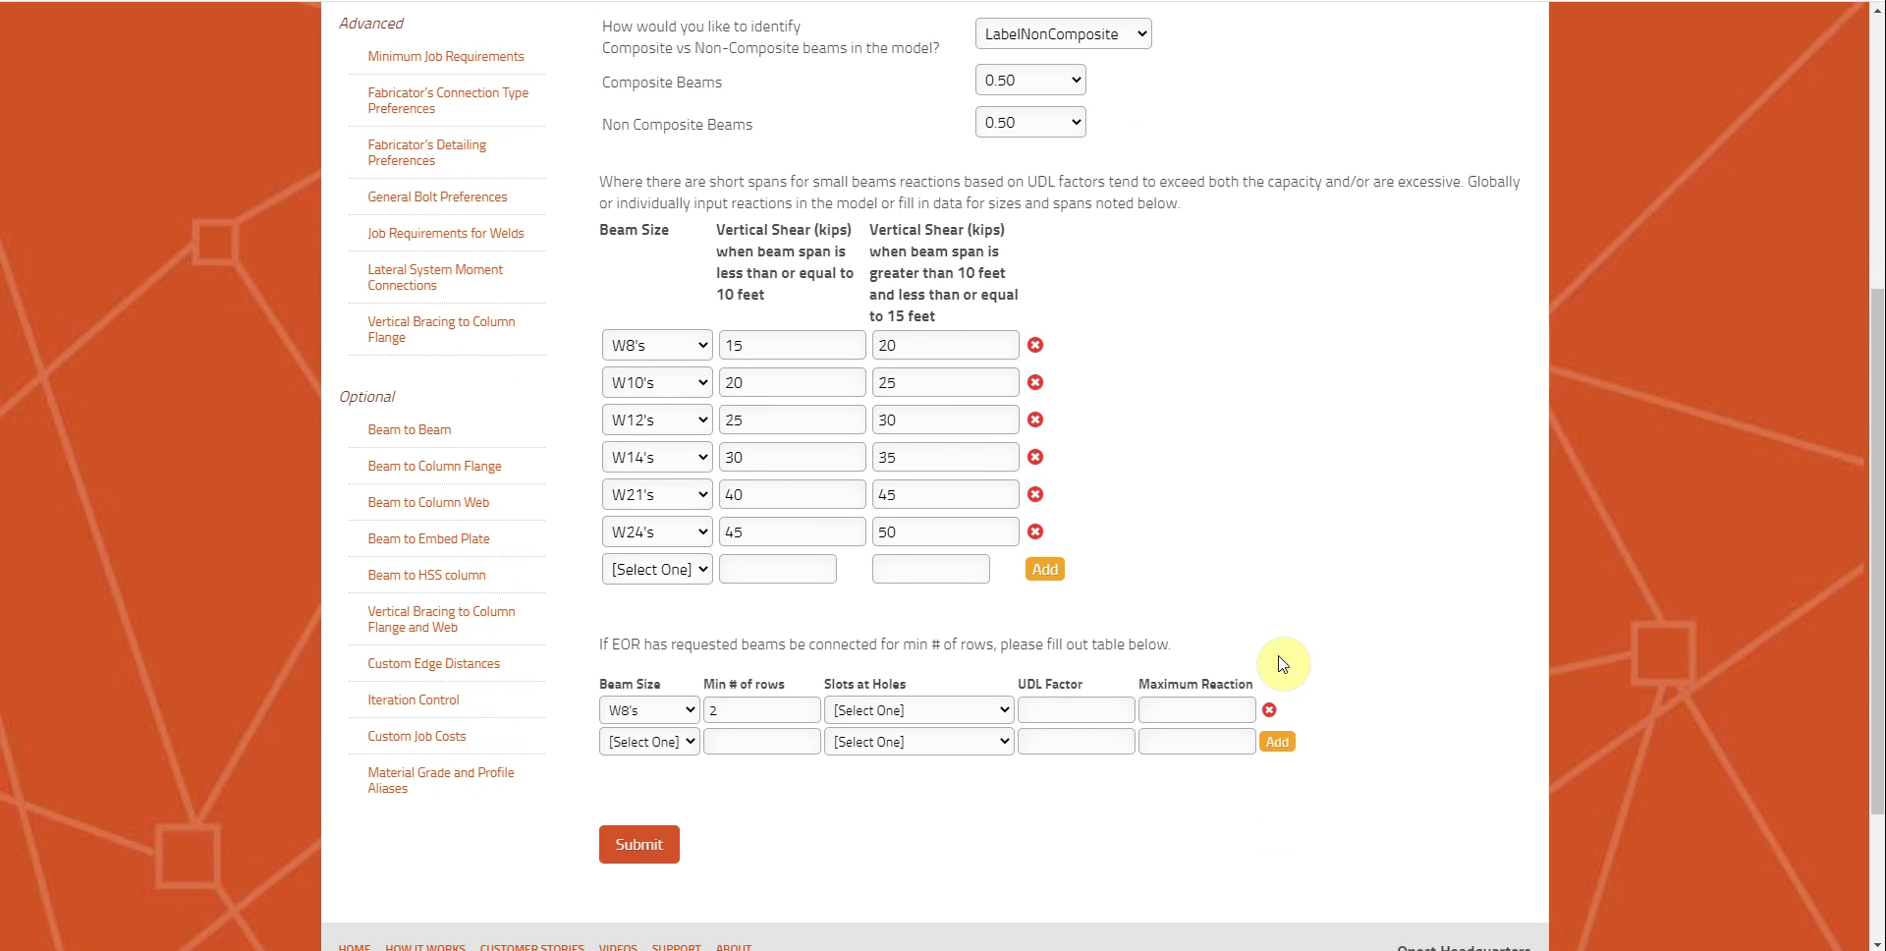
{"action": "left_click", "coordinate": [675, 744]}
{"action": "scroll", "coordinate": [658, 413], "scroll_direction": "up", "scroll_amount": 1}
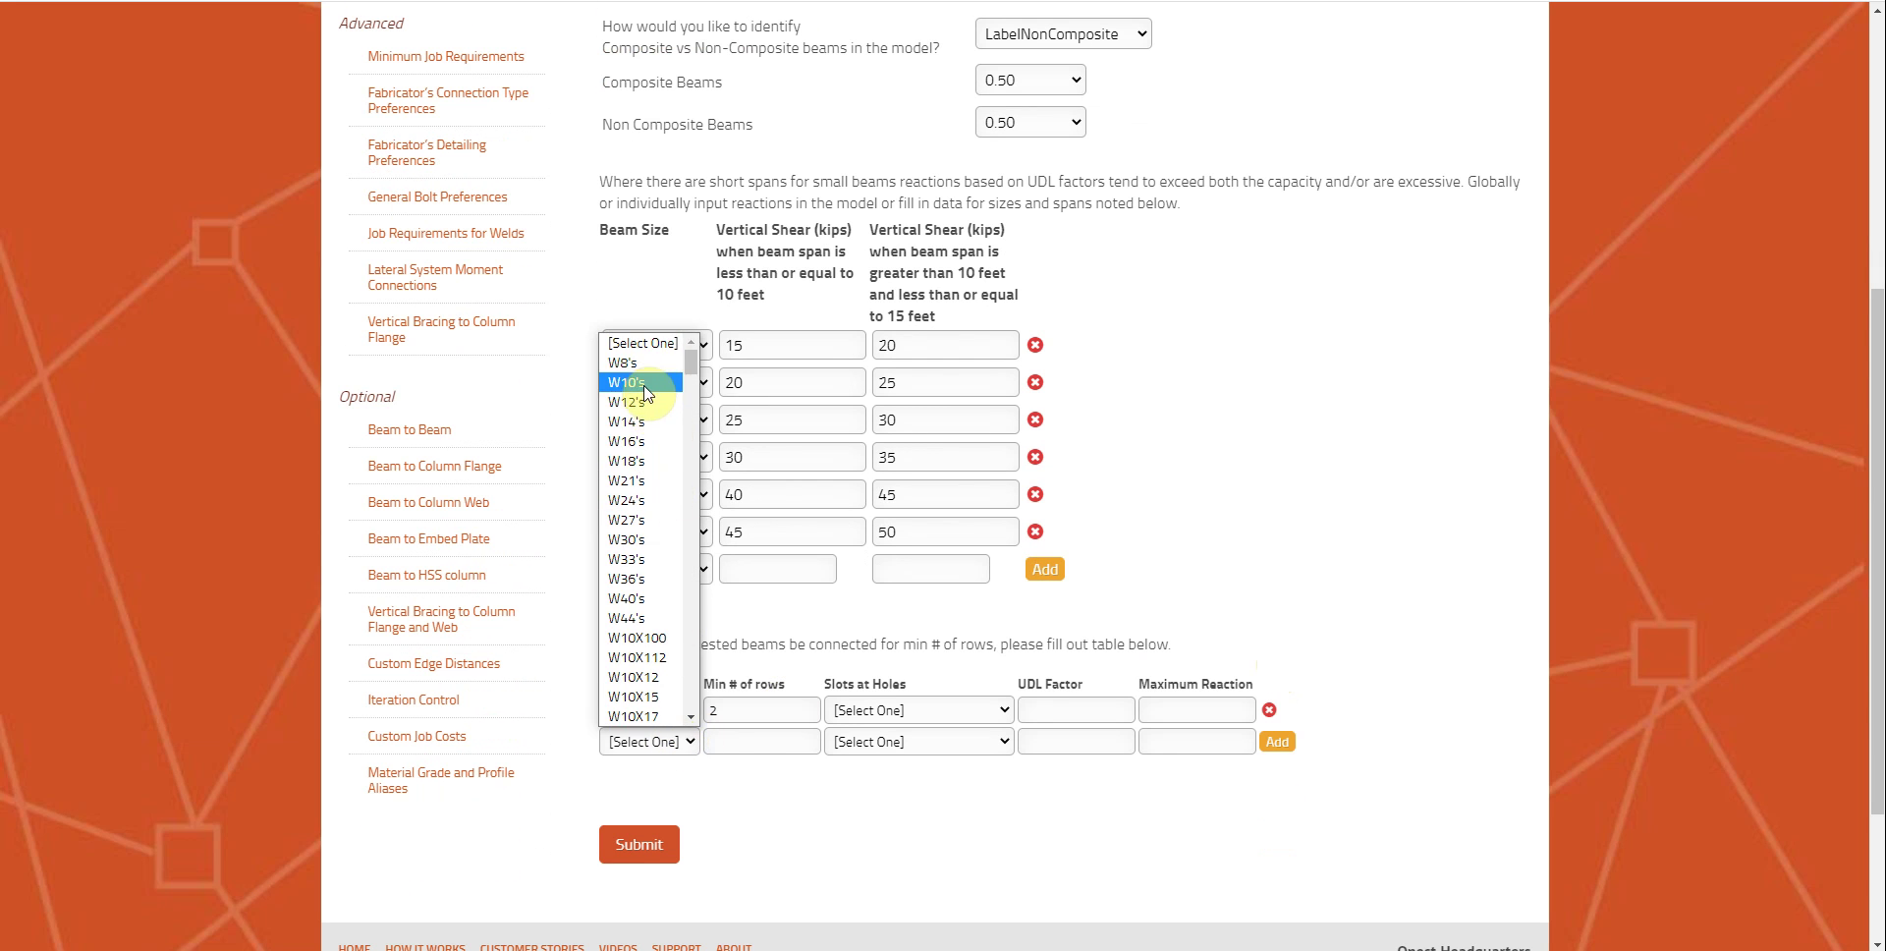
{"action": "left_click", "coordinate": [648, 382]}
{"action": "left_click", "coordinate": [757, 750]}
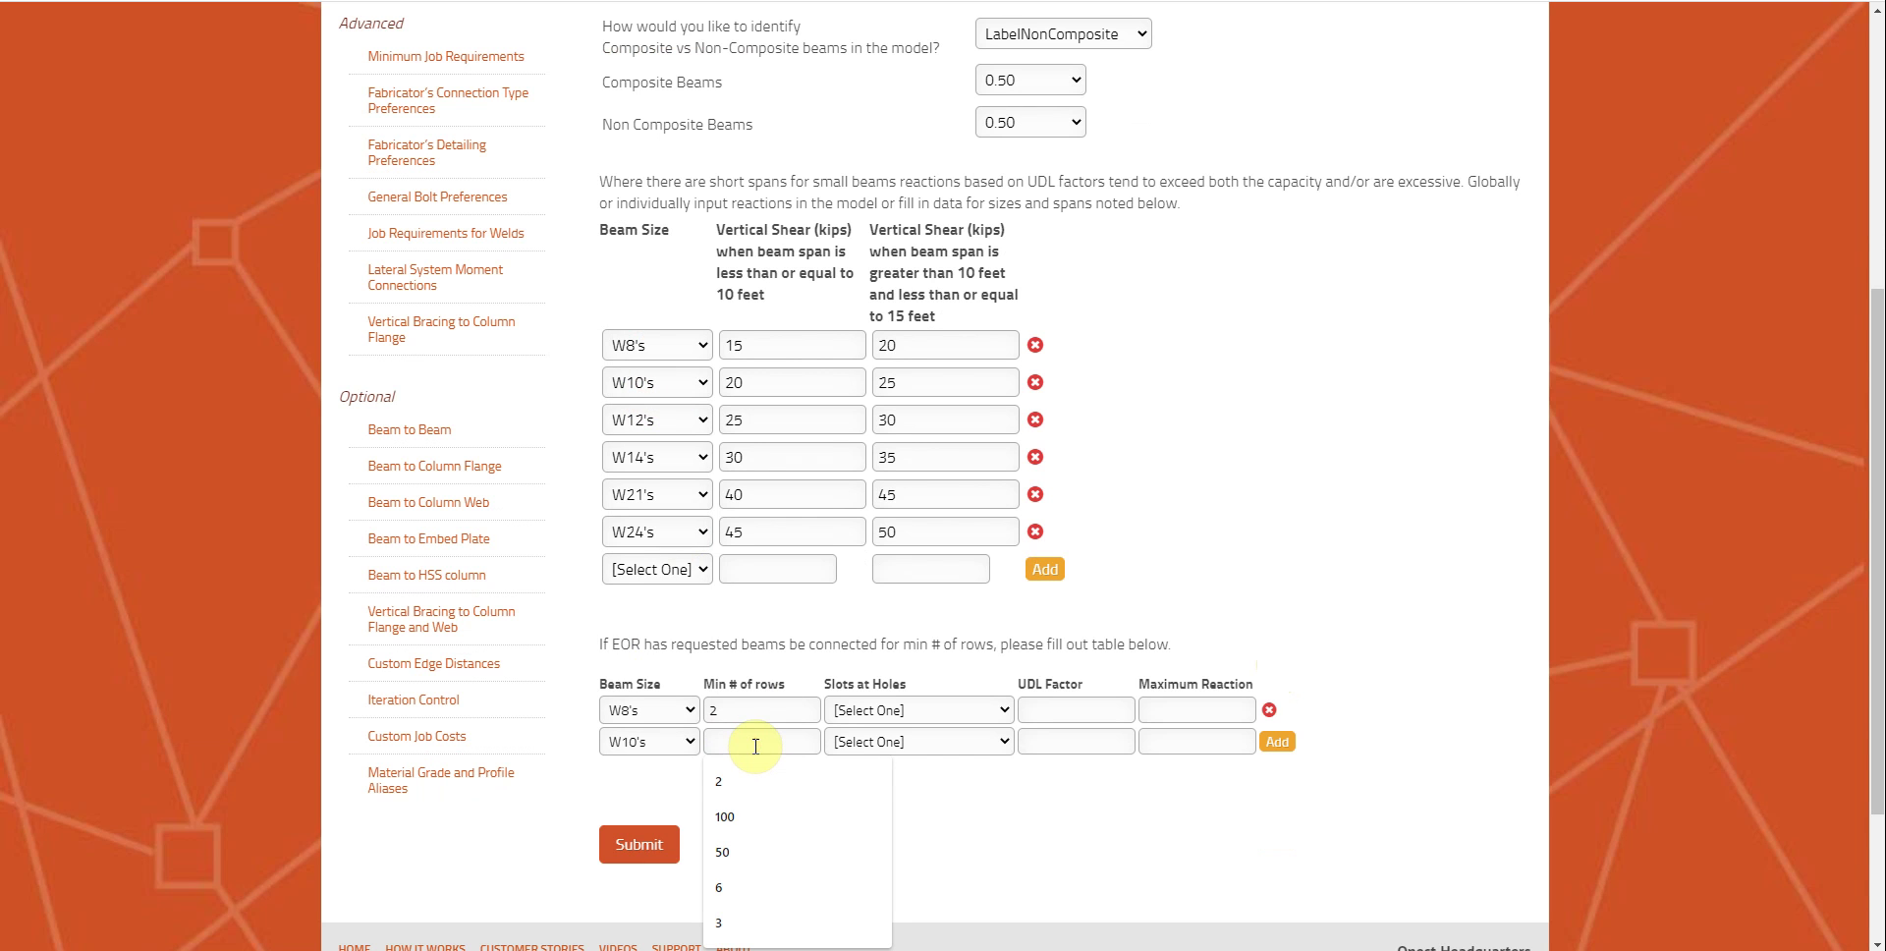
{"action": "left_click", "coordinate": [751, 782]}
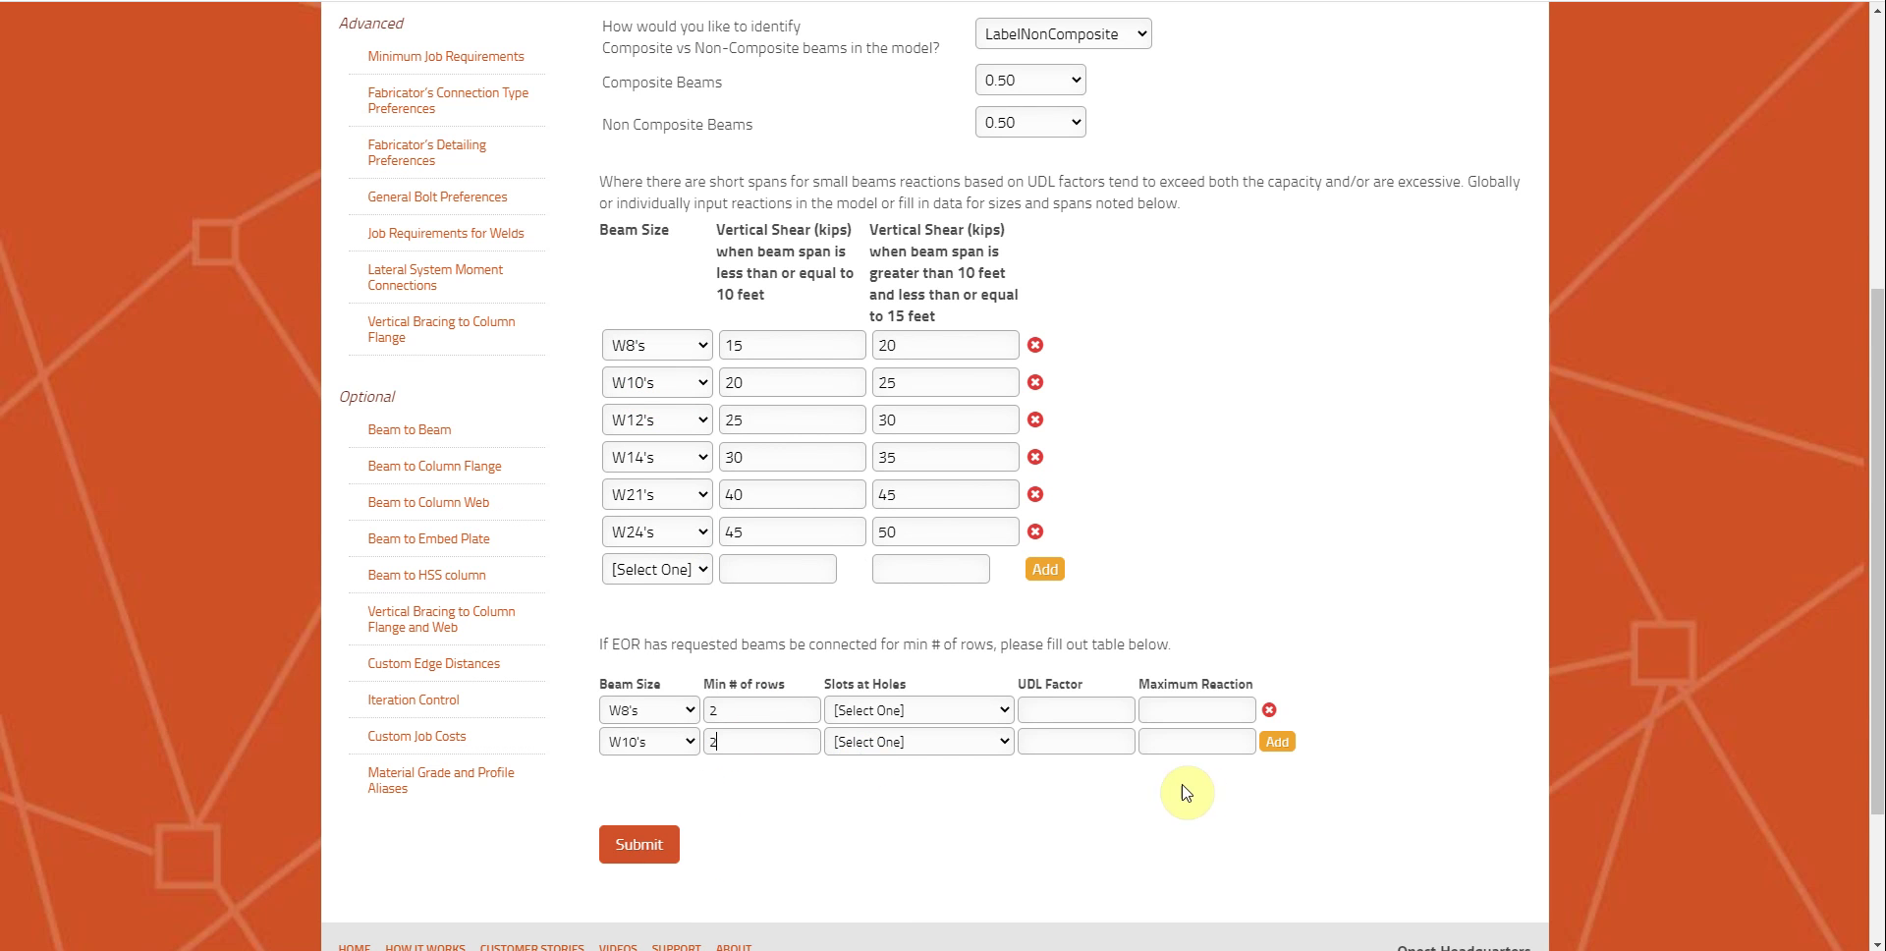
{"action": "left_click", "coordinate": [1278, 742]}
Set the handling of beams with no force in the model to Fill out table below.
{"action": "scroll", "coordinate": [1278, 755], "scroll_direction": "up", "scroll_amount": 4}
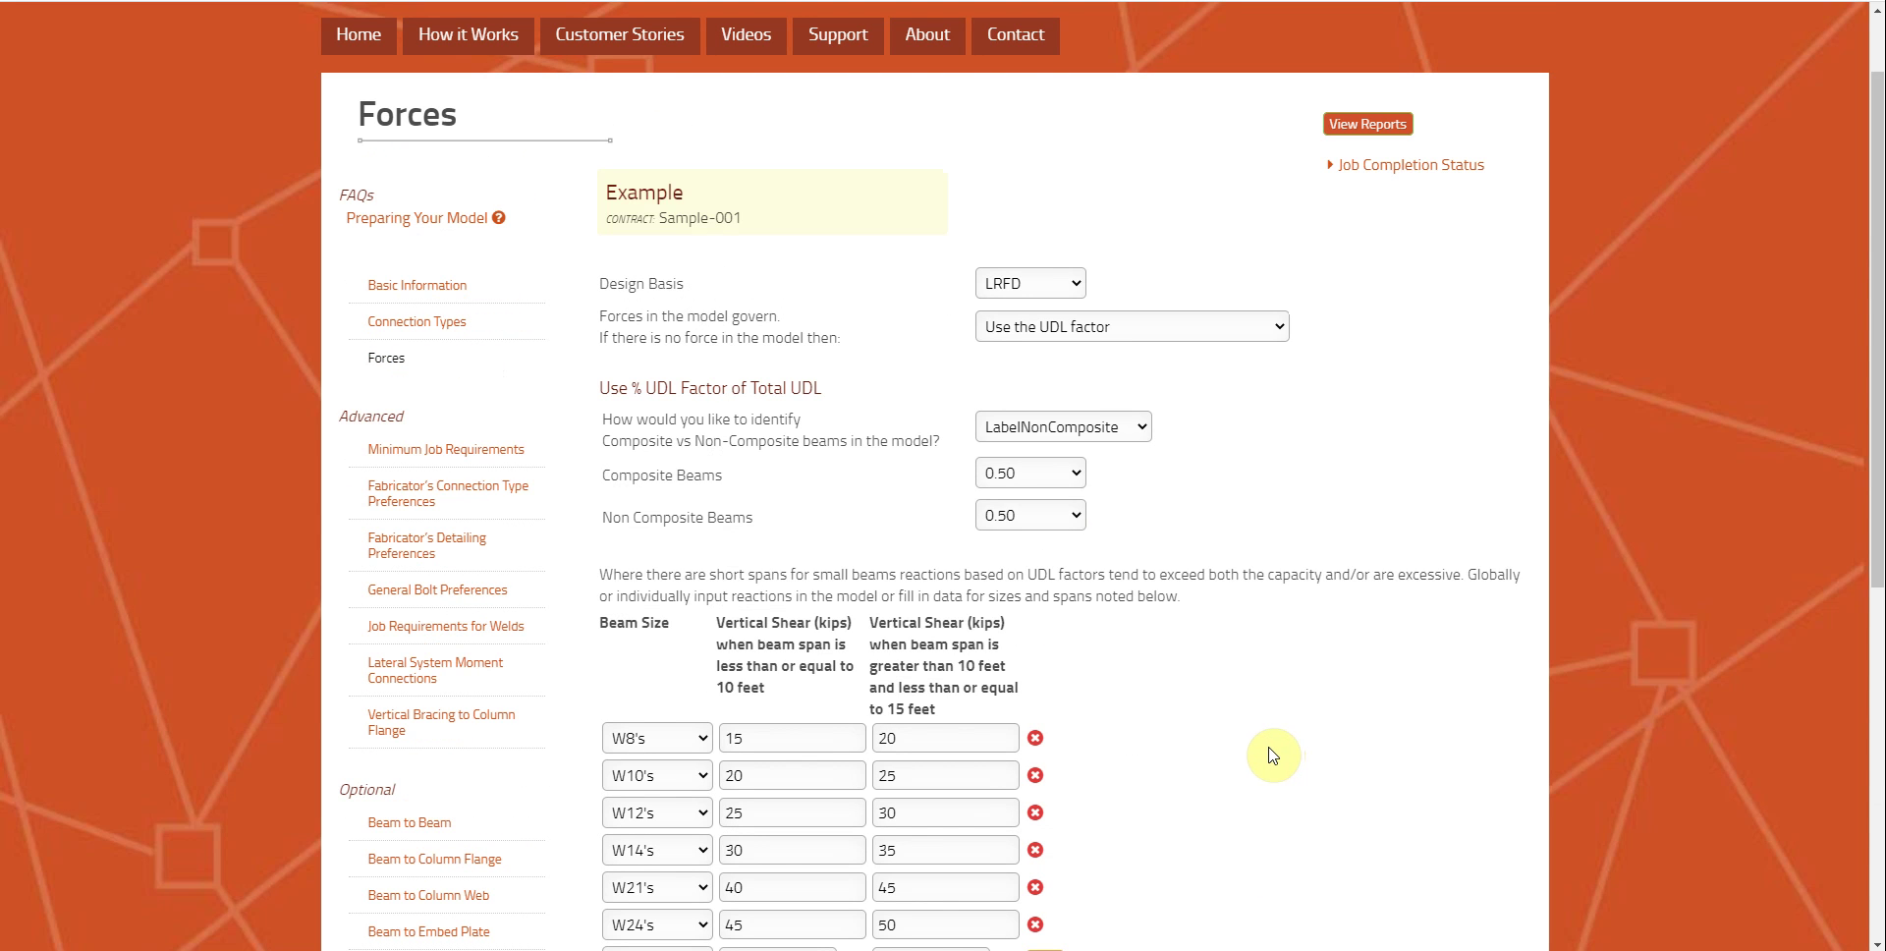
{"action": "left_click", "coordinate": [1127, 328]}
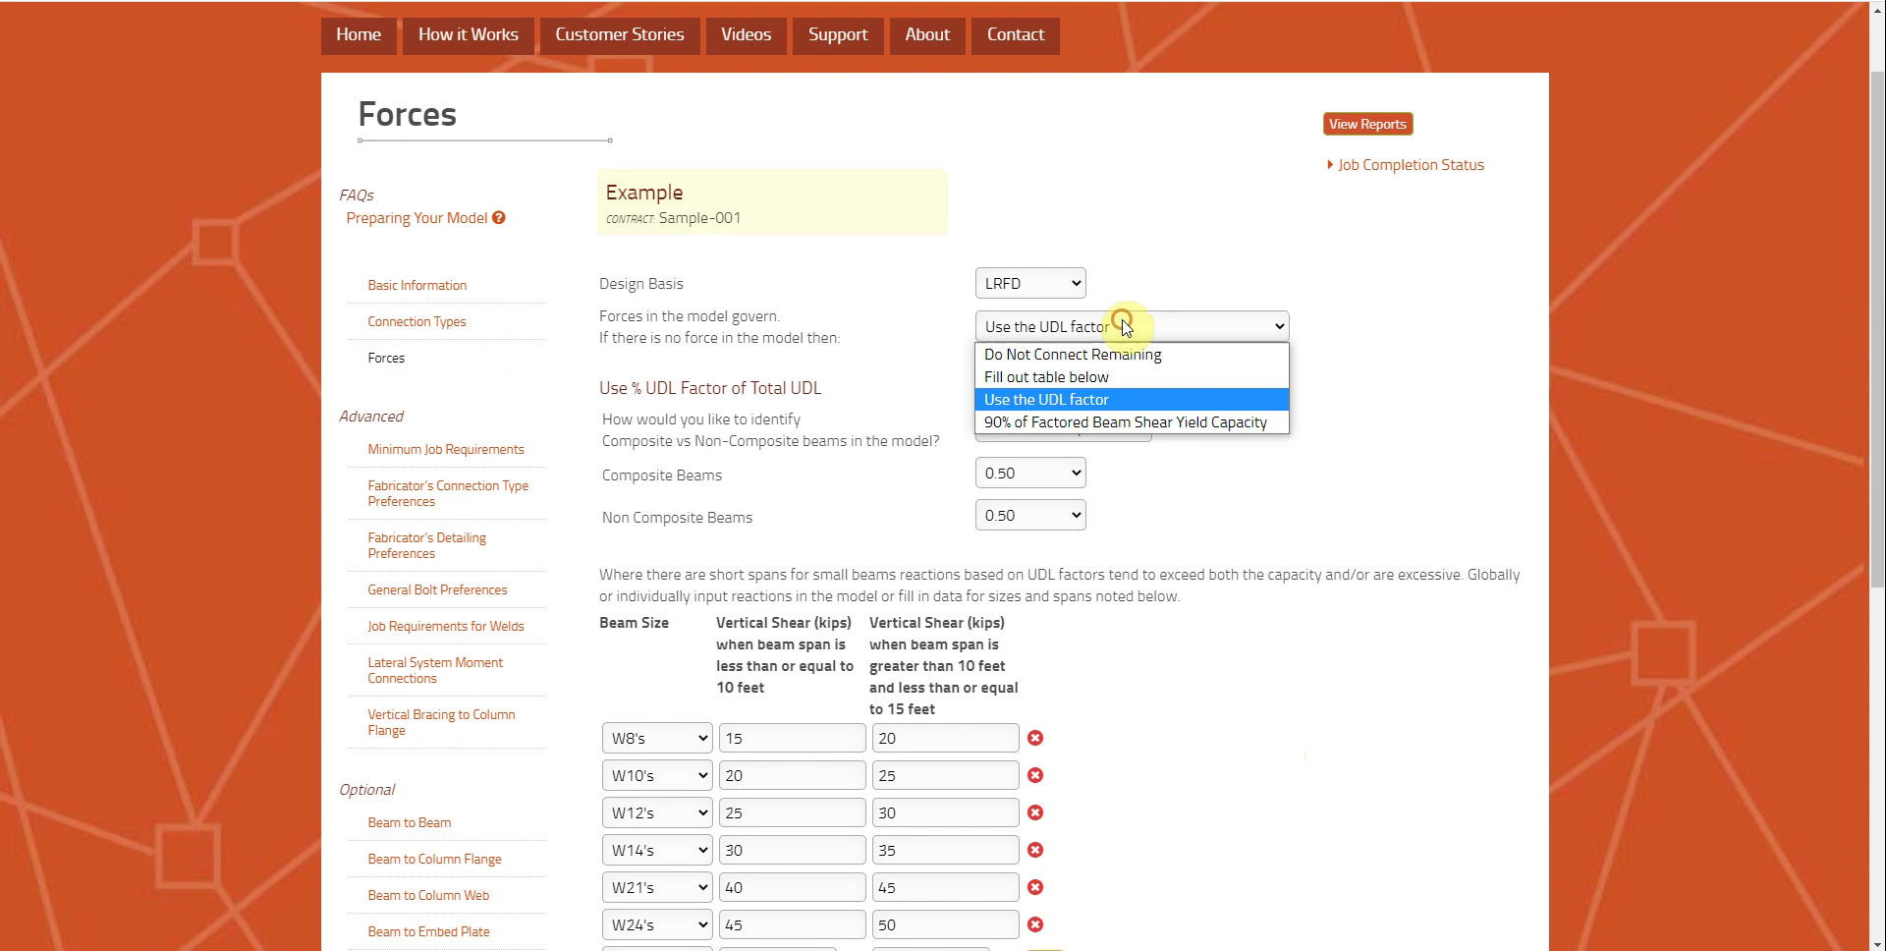
{"action": "left_click", "coordinate": [1127, 378]}
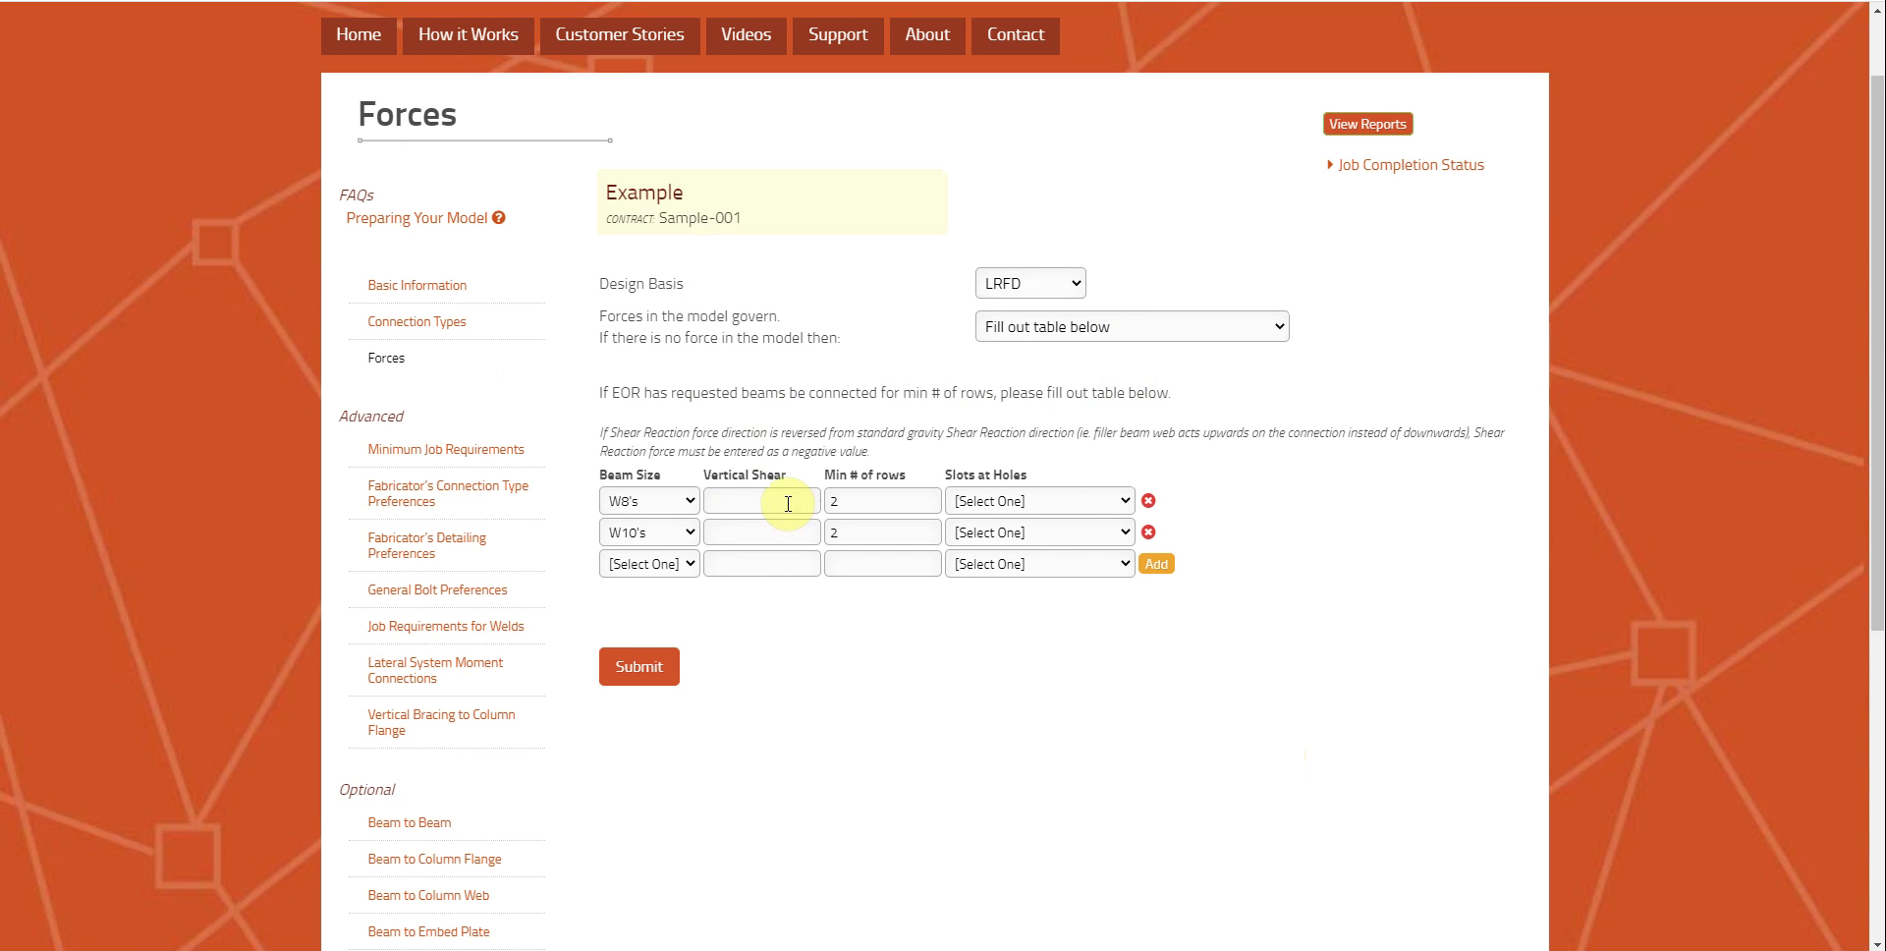
Set the vertical shear to 25 for the W8's and 30 for the W10's.
{"action": "left_click", "coordinate": [743, 502]}
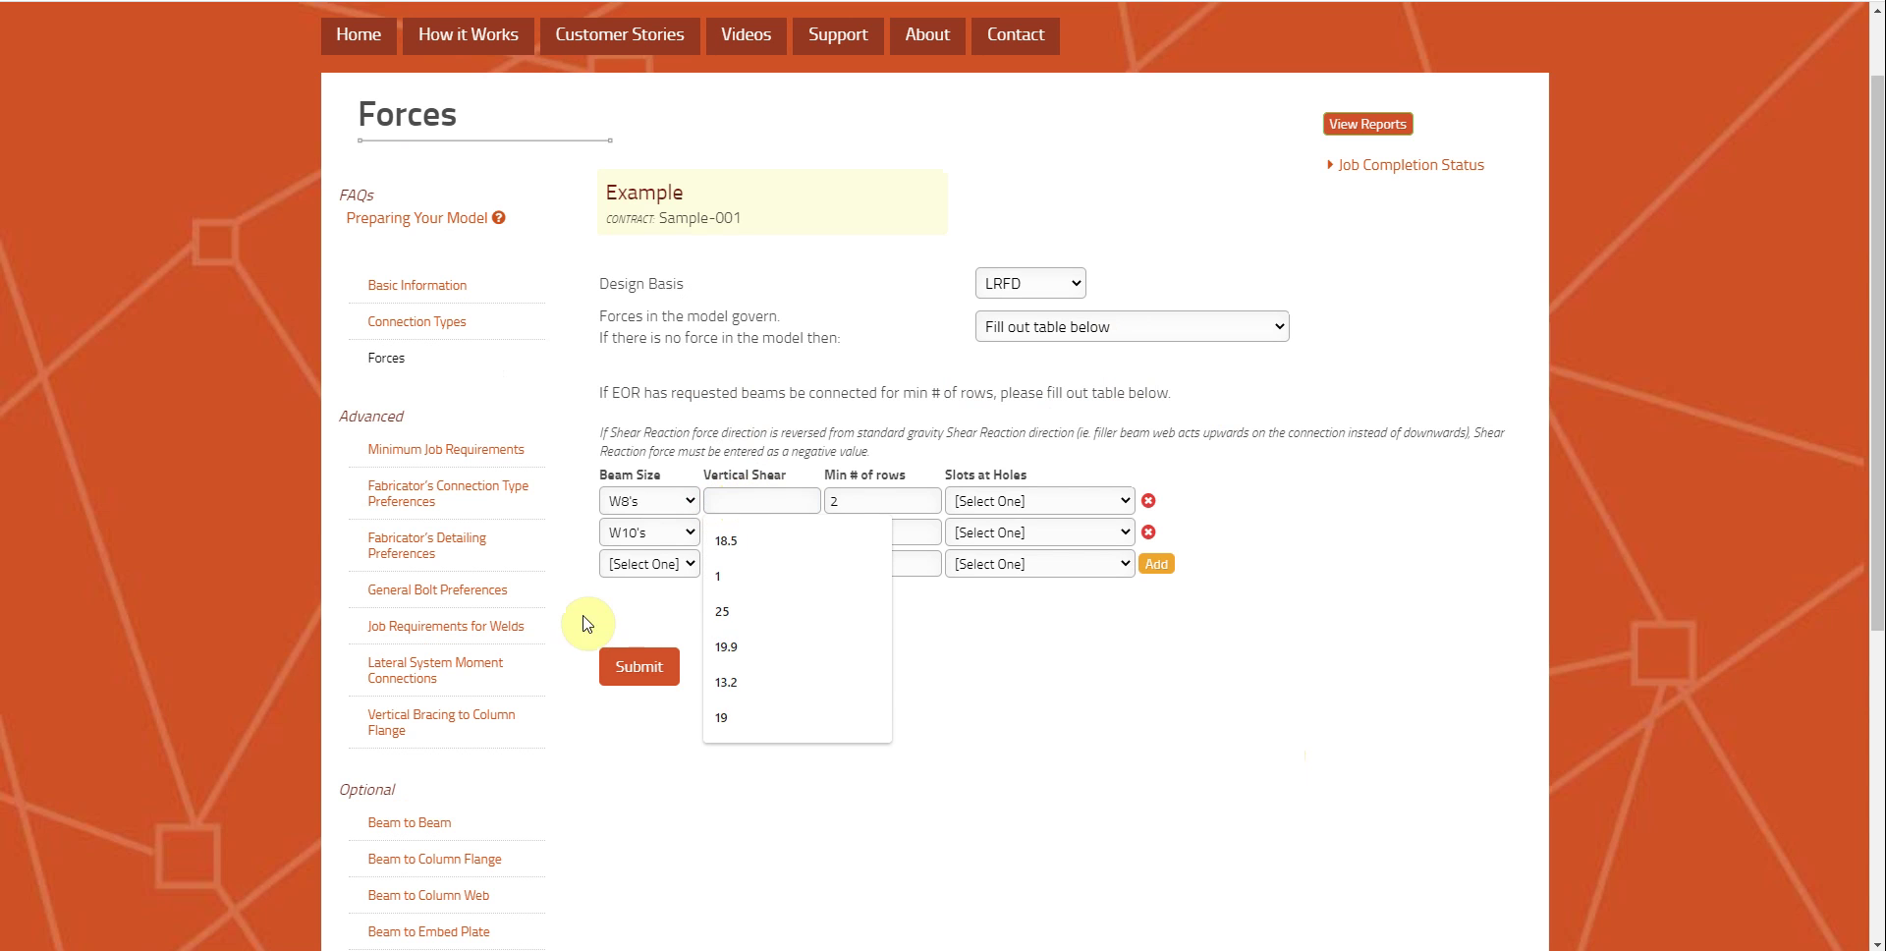
{"action": "left_click", "coordinate": [610, 604]}
{"action": "left_click", "coordinate": [707, 502]}
{"action": "type", "text": "25"}
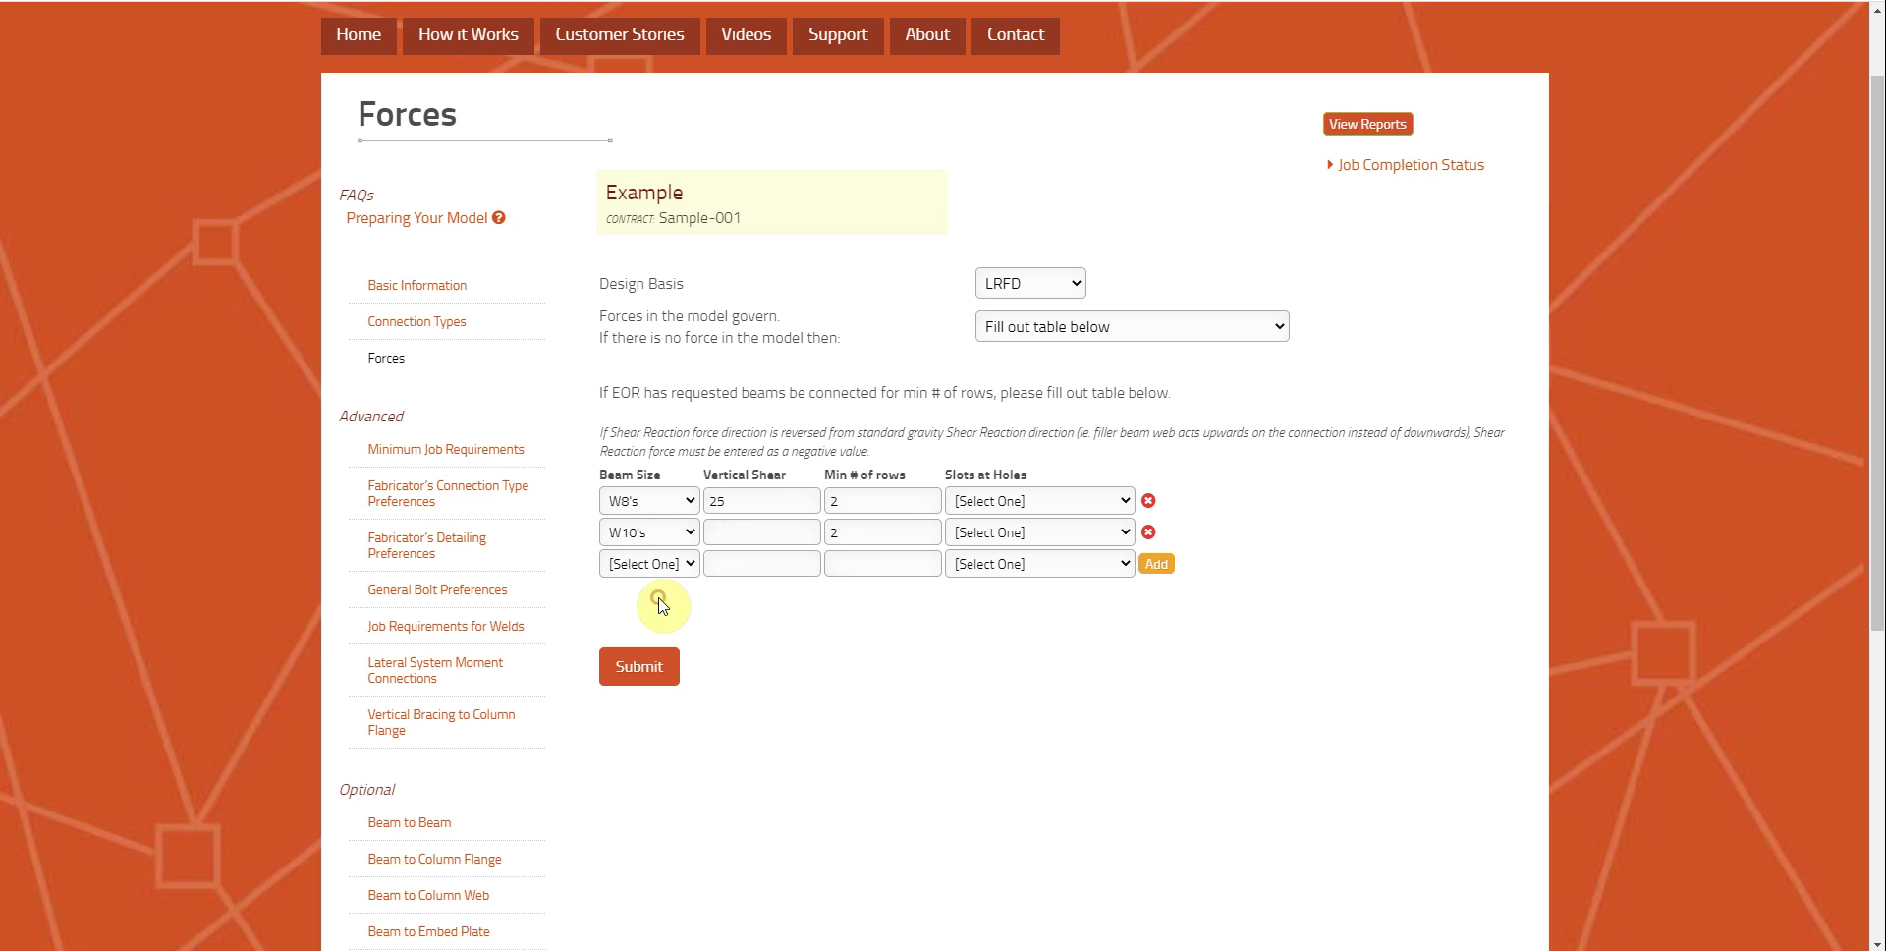
{"action": "left_click", "coordinate": [727, 535]}
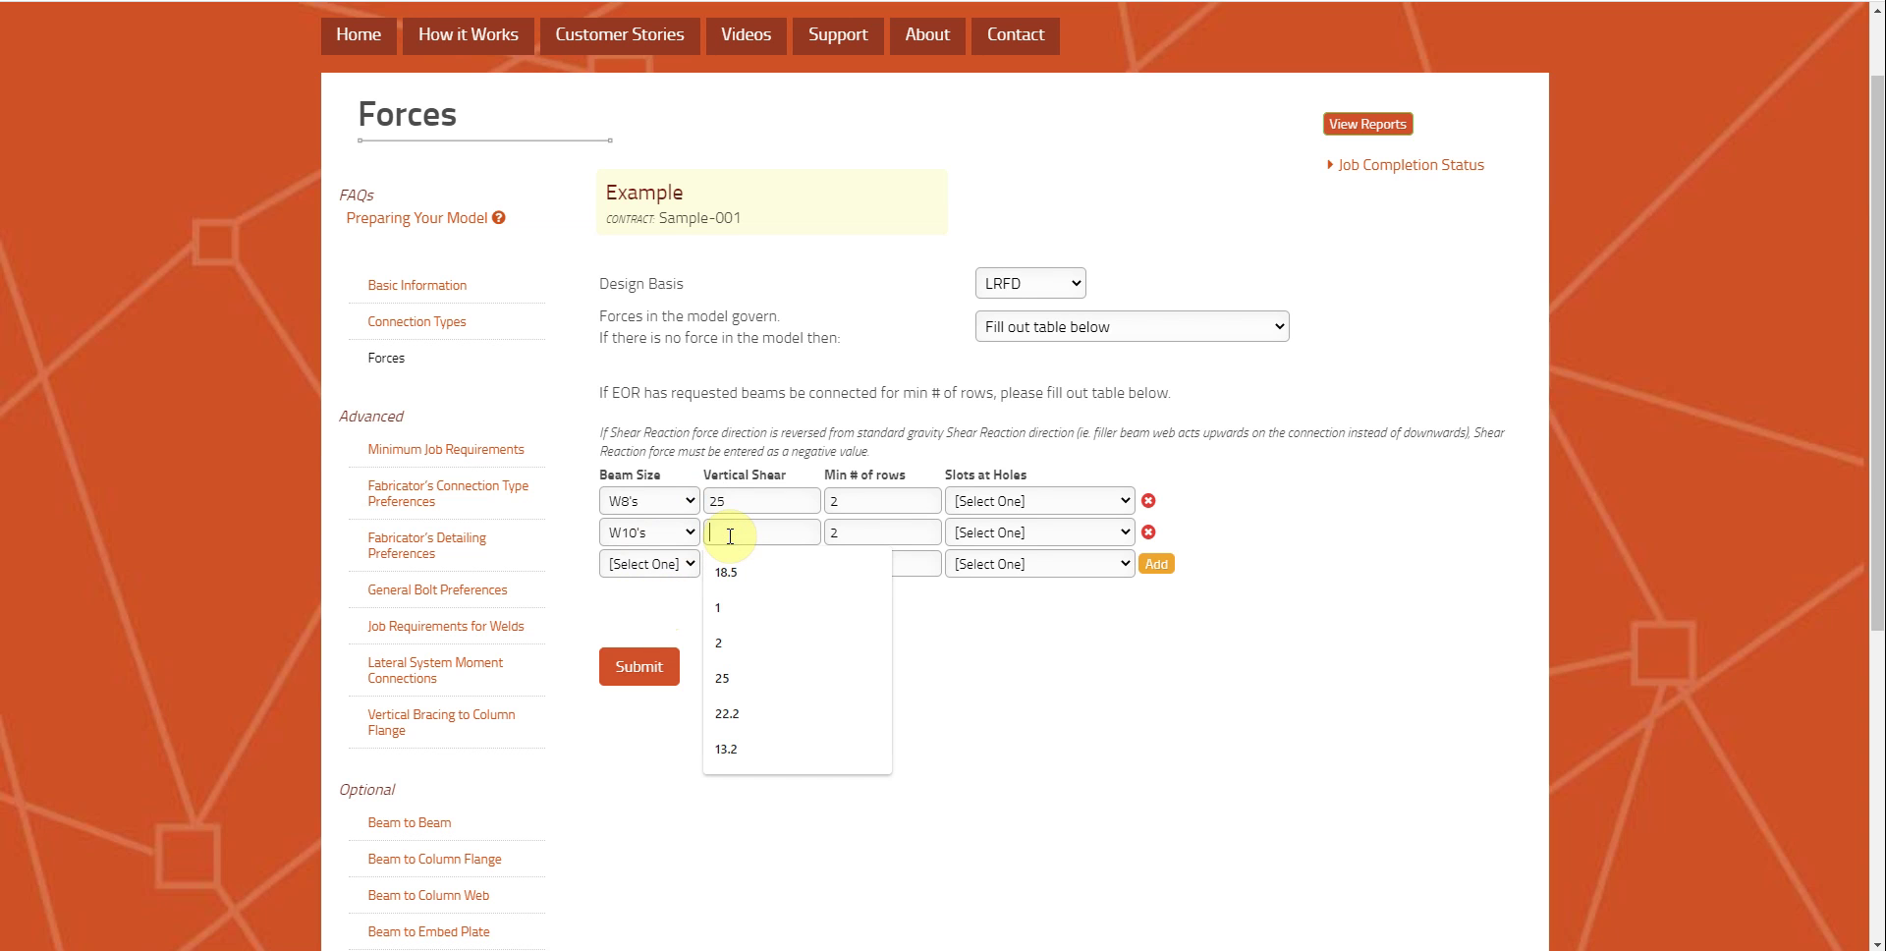
{"action": "type", "text": "30"}
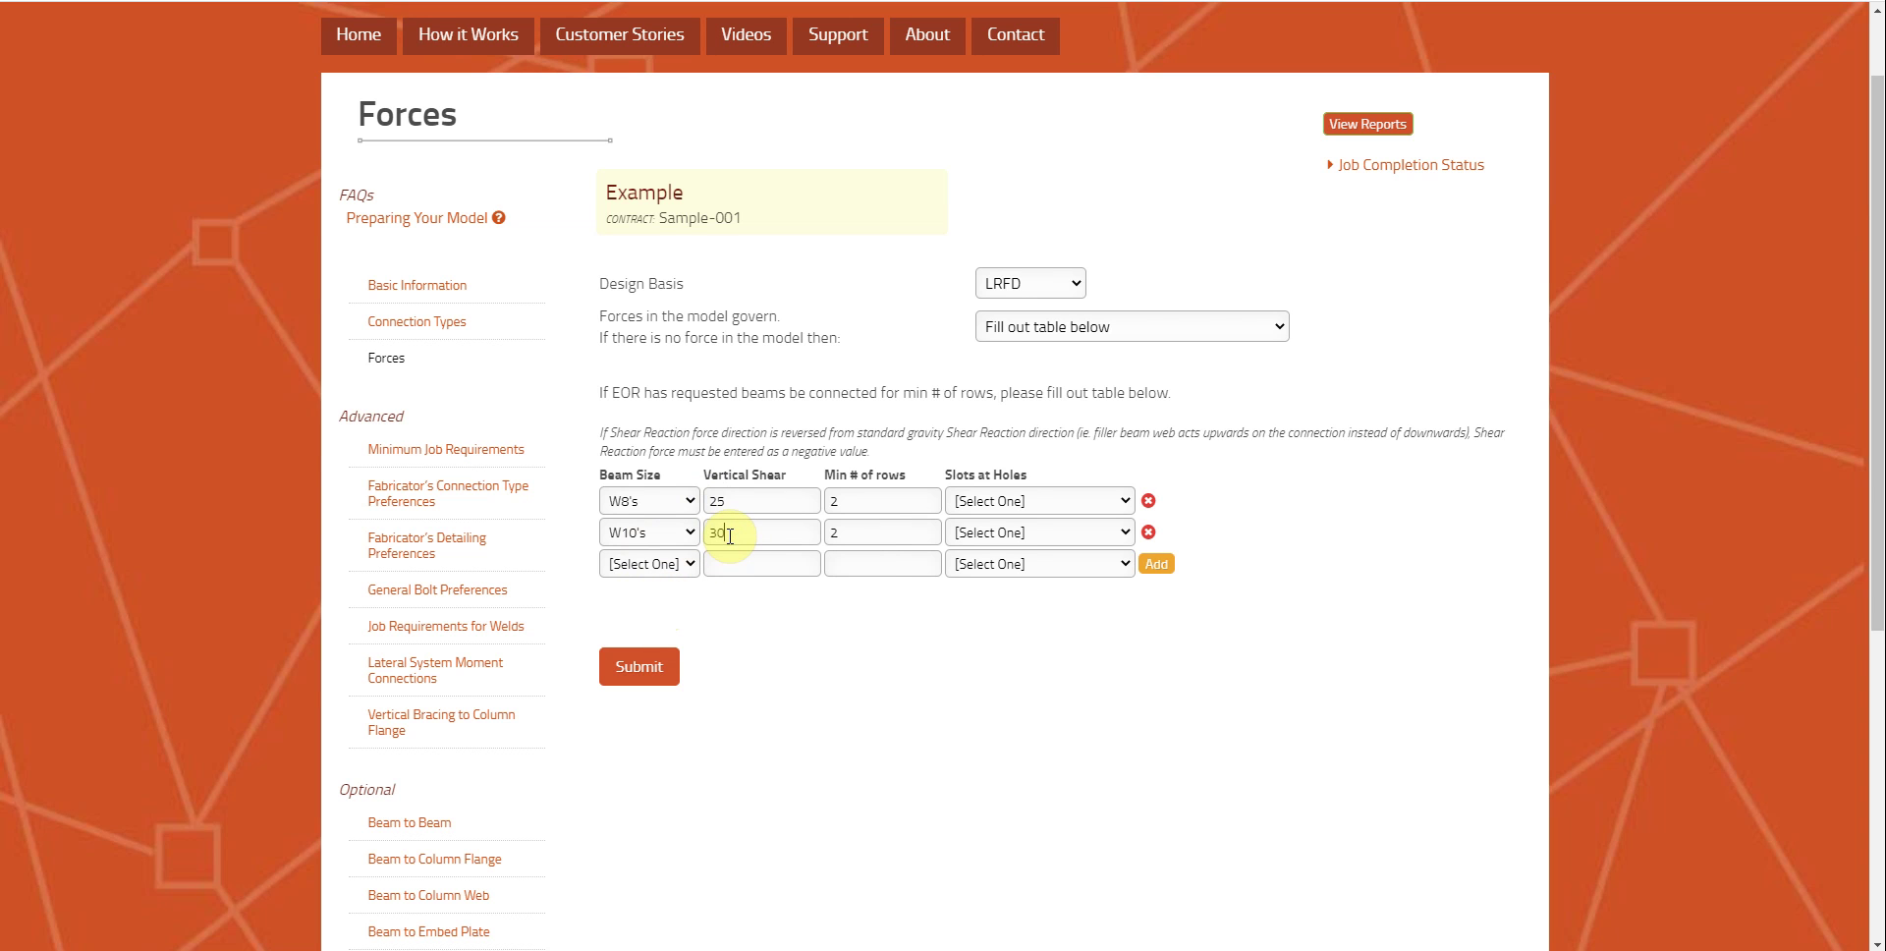
Choose W16X31 as the beam size in the empty table row and view its Slots at Holes options.
{"action": "left_click", "coordinate": [691, 569]}
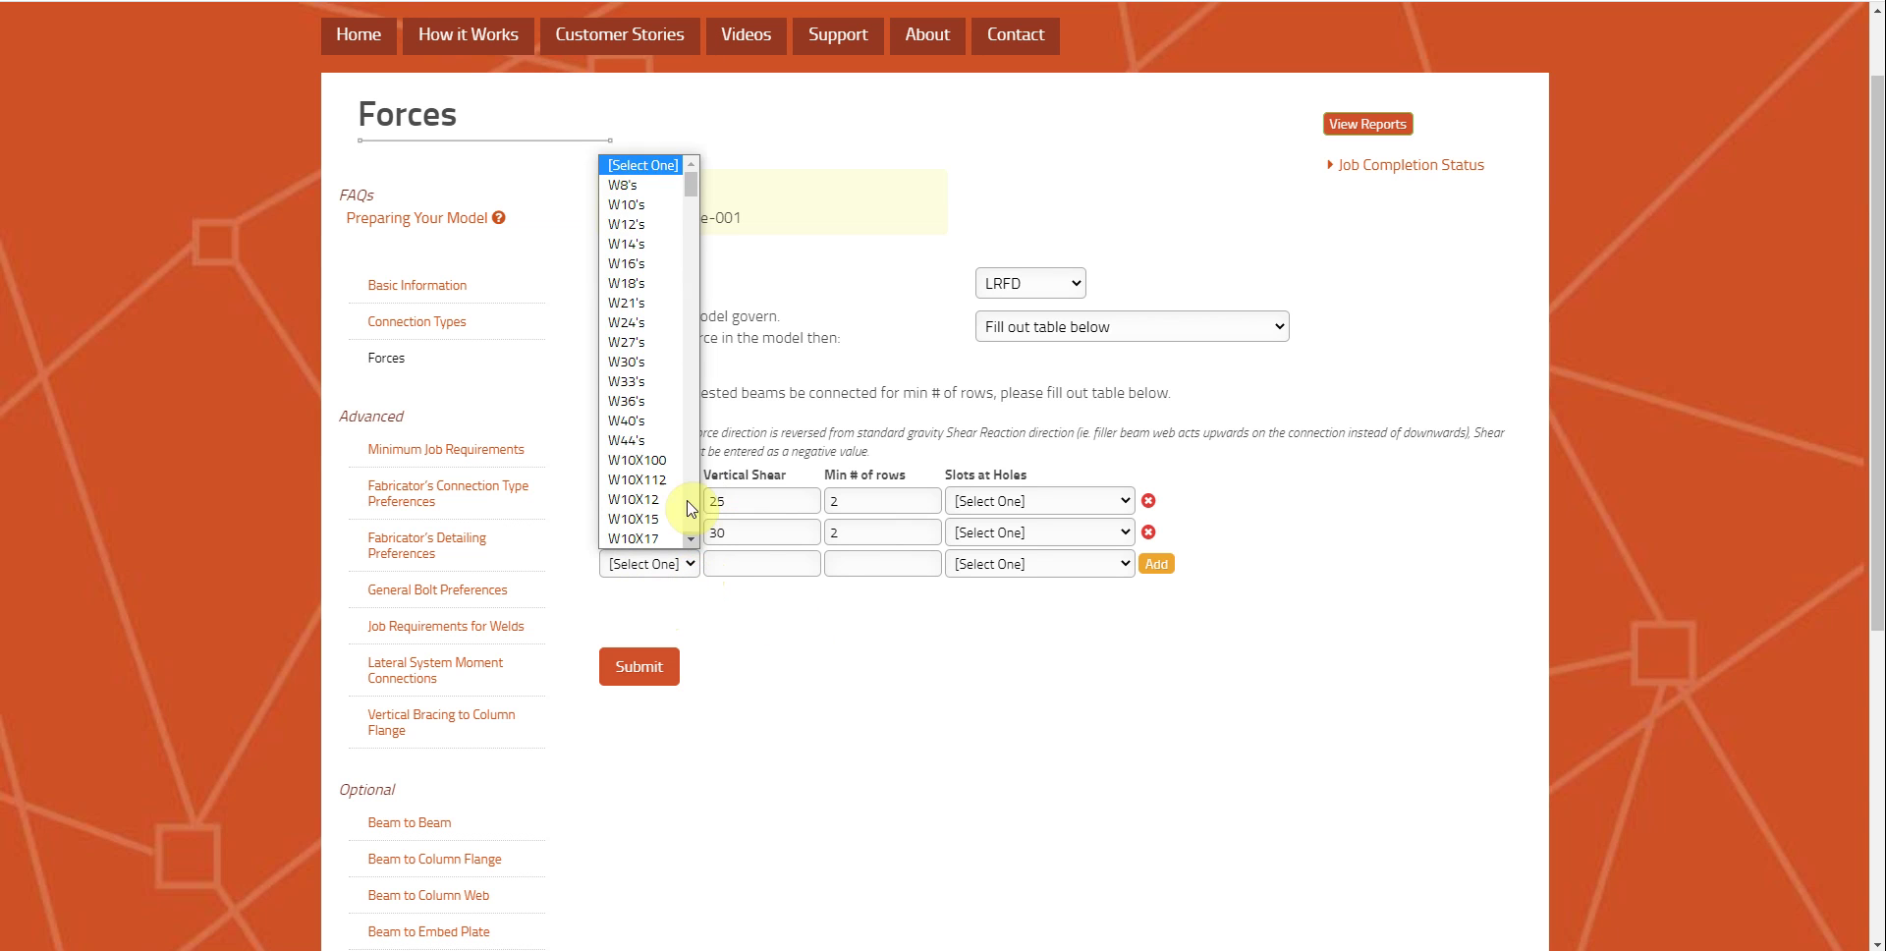
{"action": "left_click", "coordinate": [650, 251]}
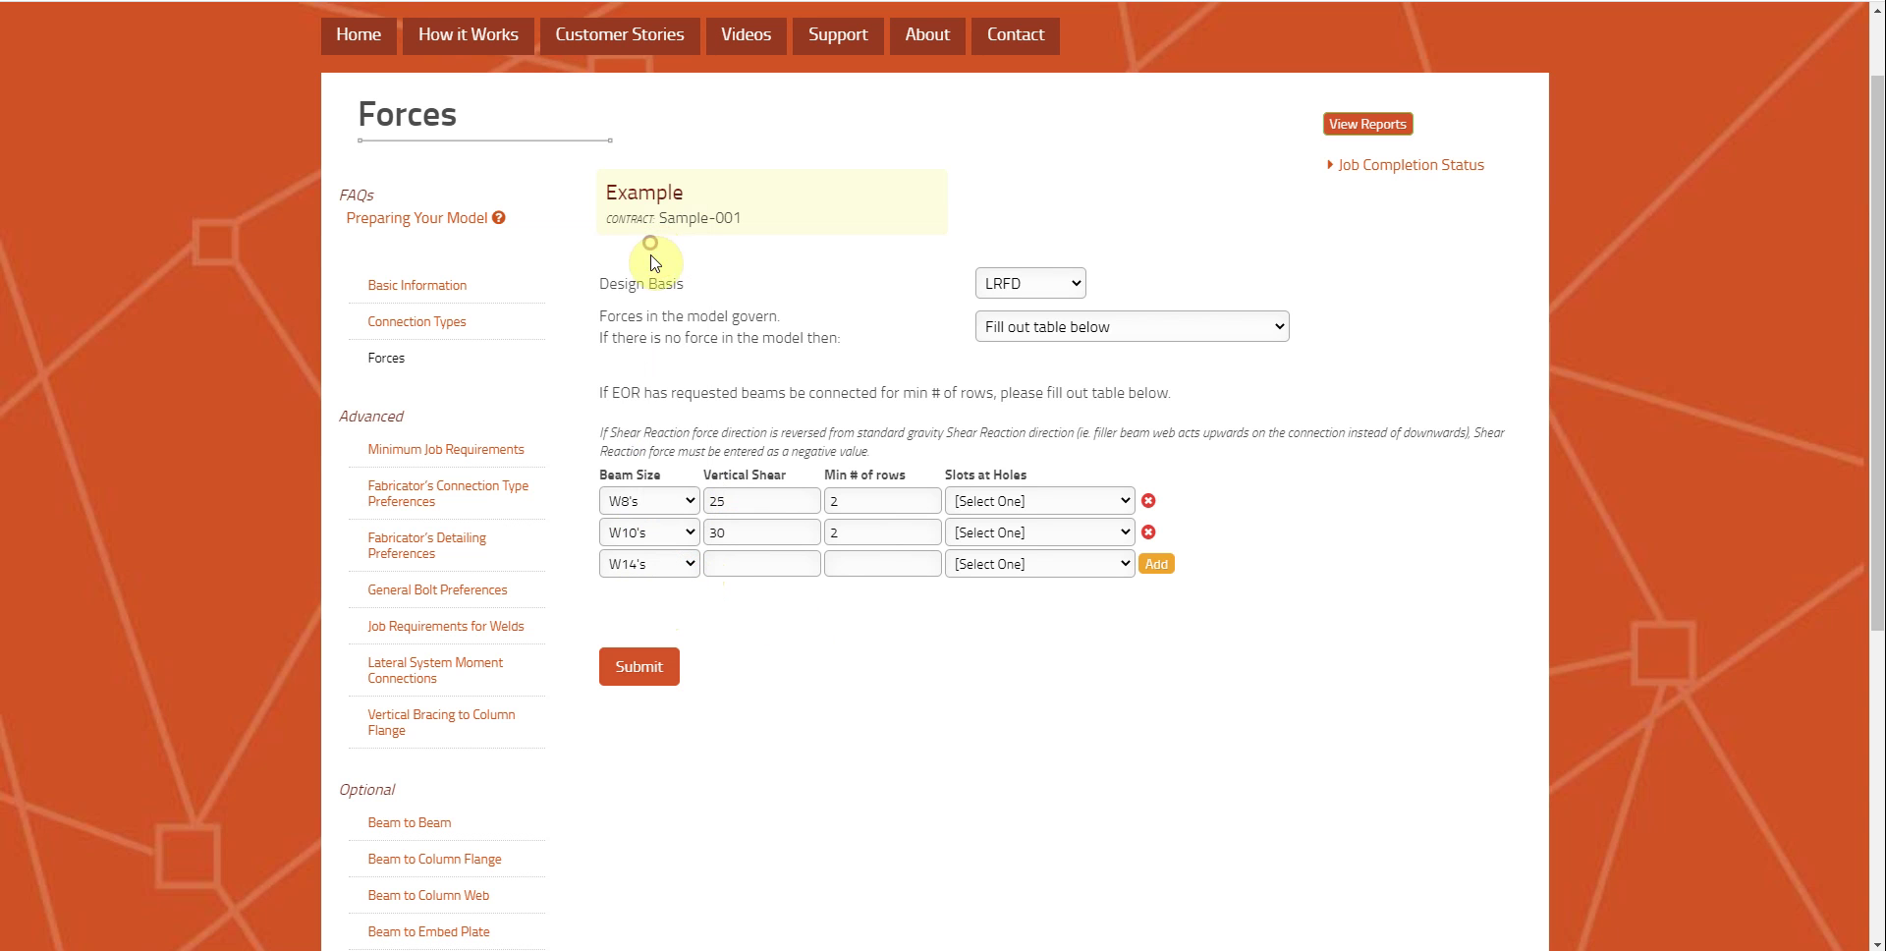
{"action": "left_click", "coordinate": [666, 566]}
{"action": "scroll", "coordinate": [653, 483], "scroll_direction": "down", "scroll_amount": 15}
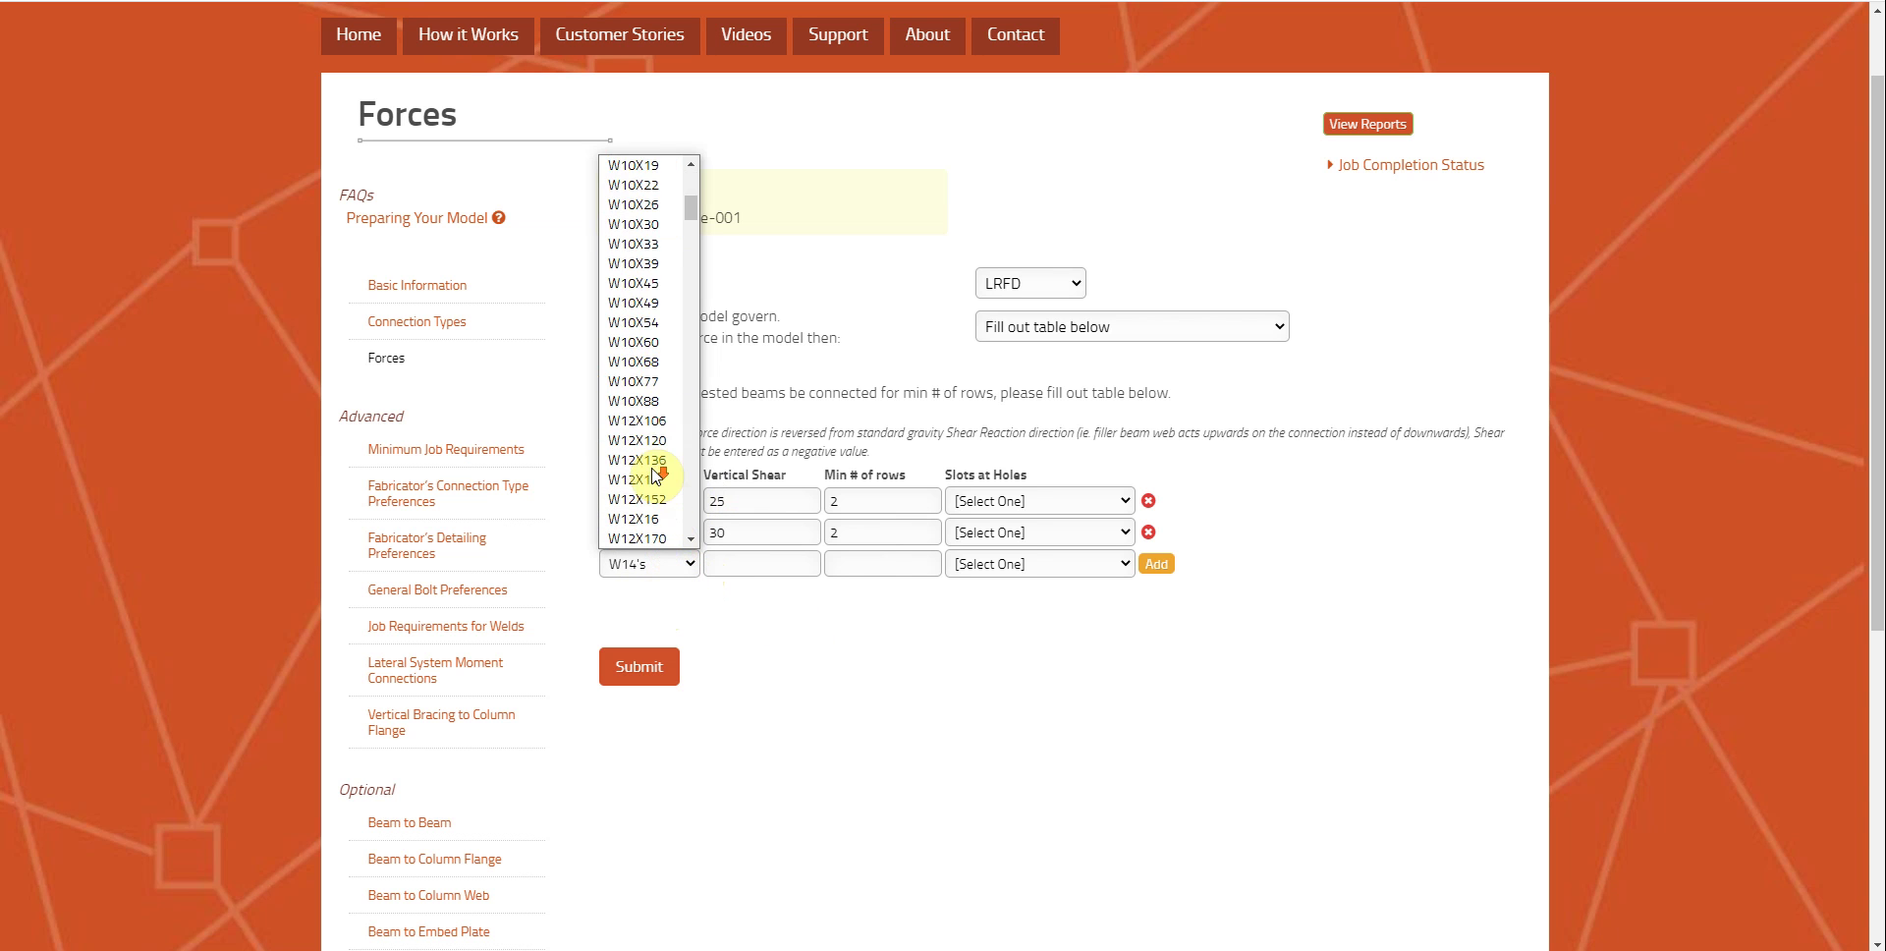
{"action": "scroll", "coordinate": [654, 475], "scroll_direction": "down", "scroll_amount": 9}
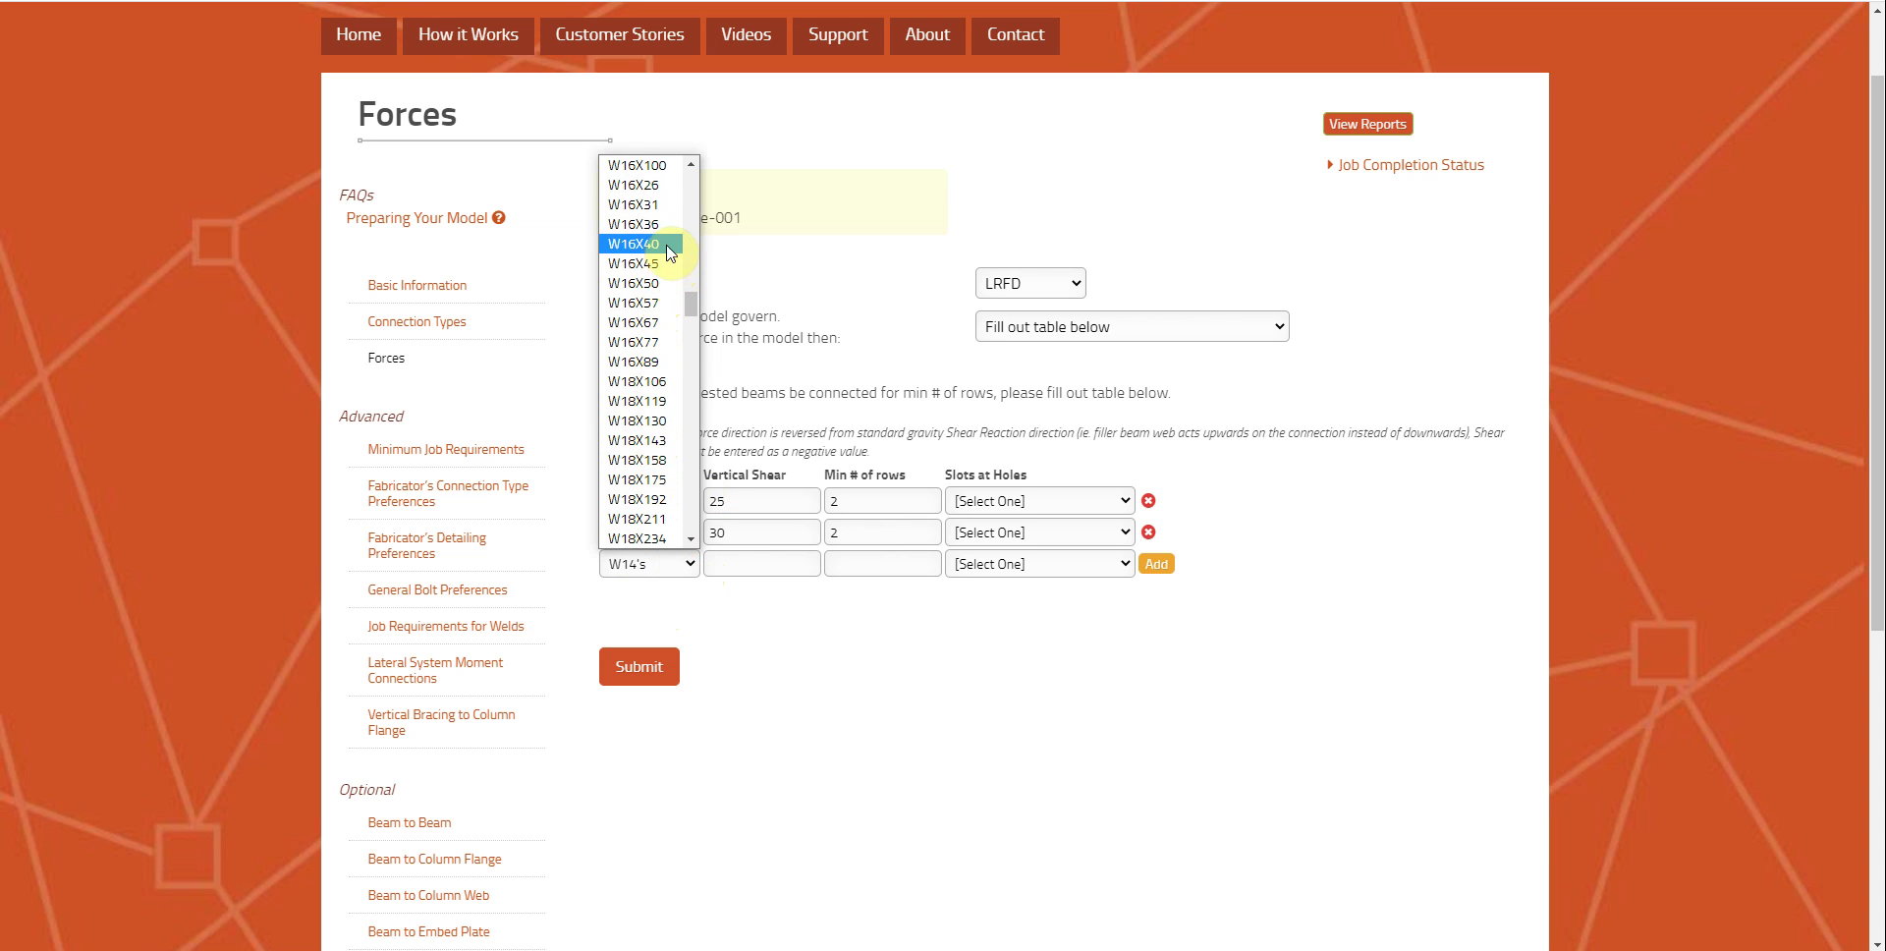
{"action": "left_click", "coordinate": [656, 204]}
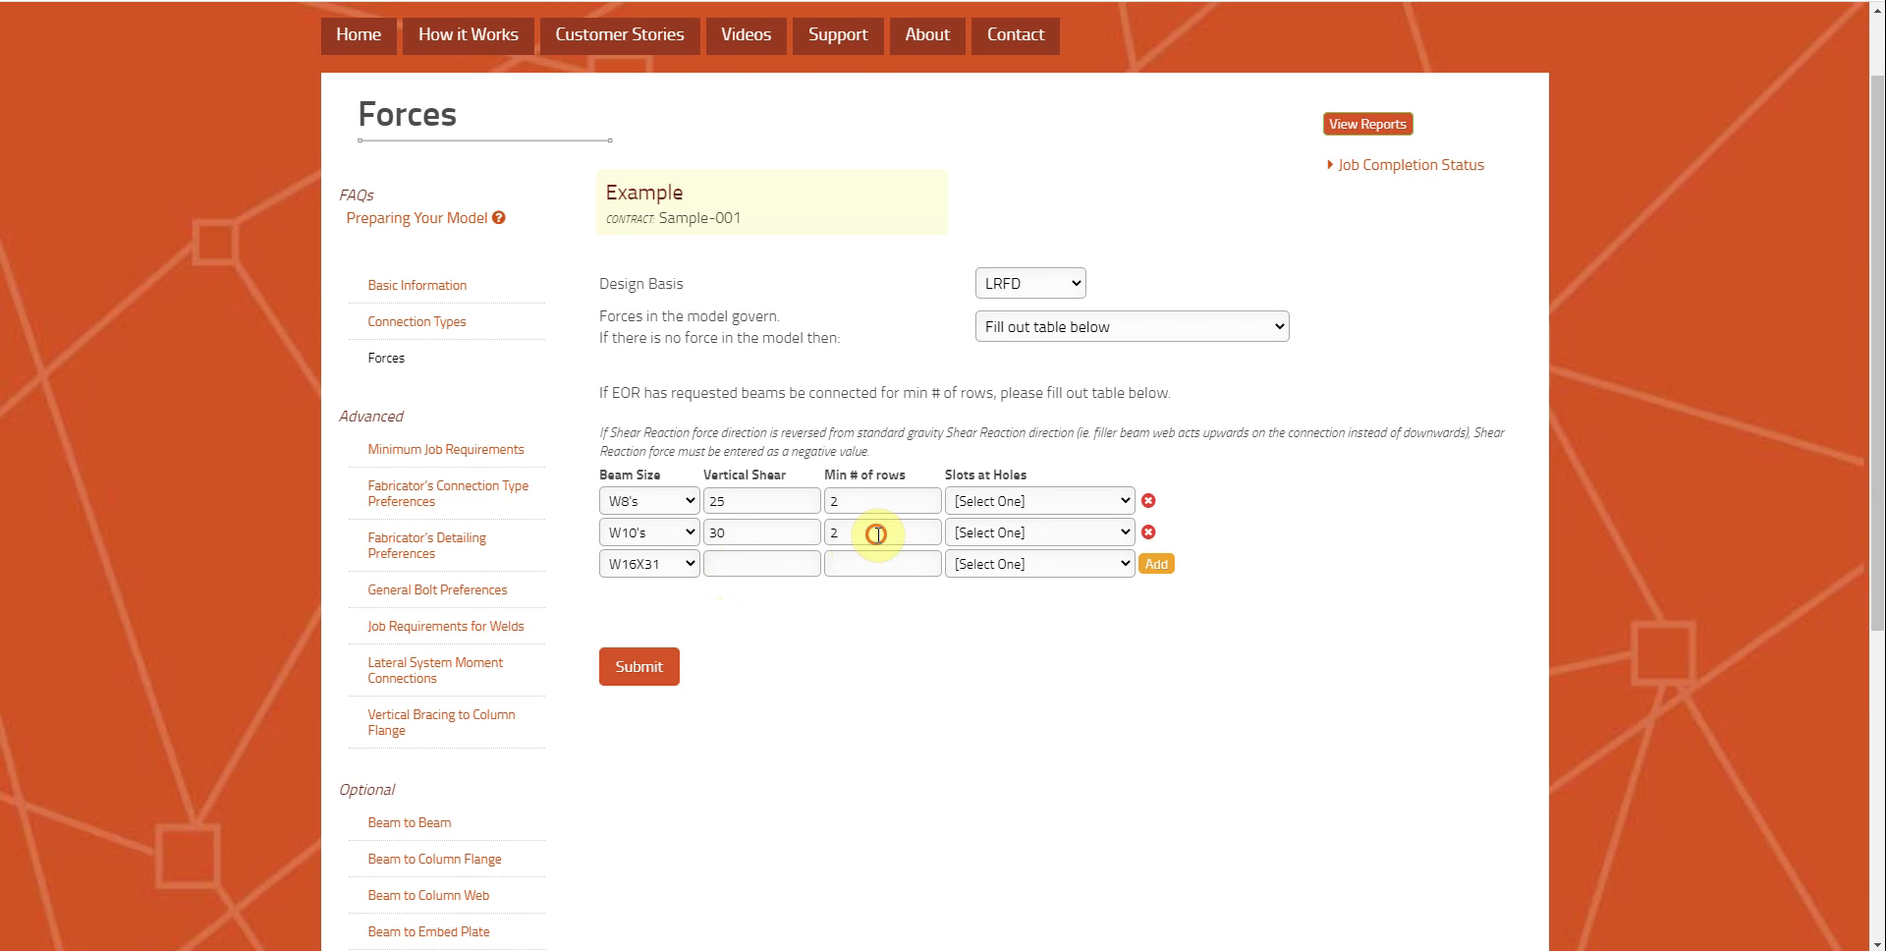
{"action": "left_click", "coordinate": [1035, 563]}
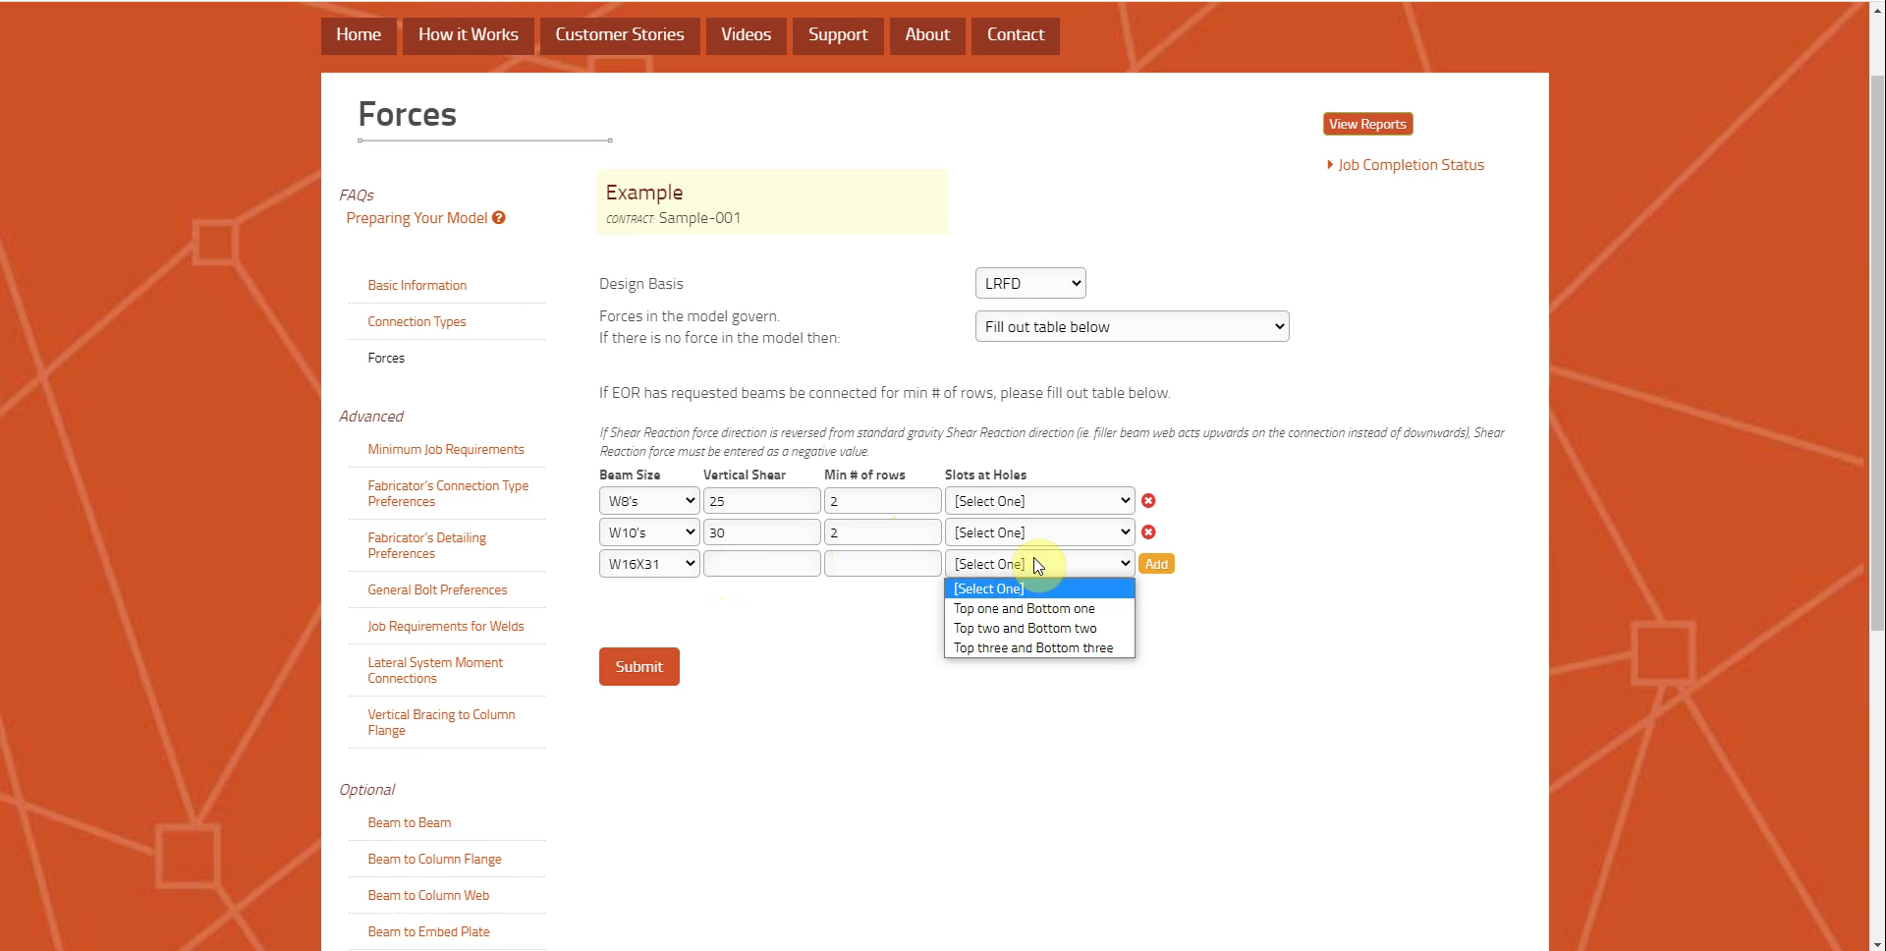
{"action": "left_click", "coordinate": [833, 637]}
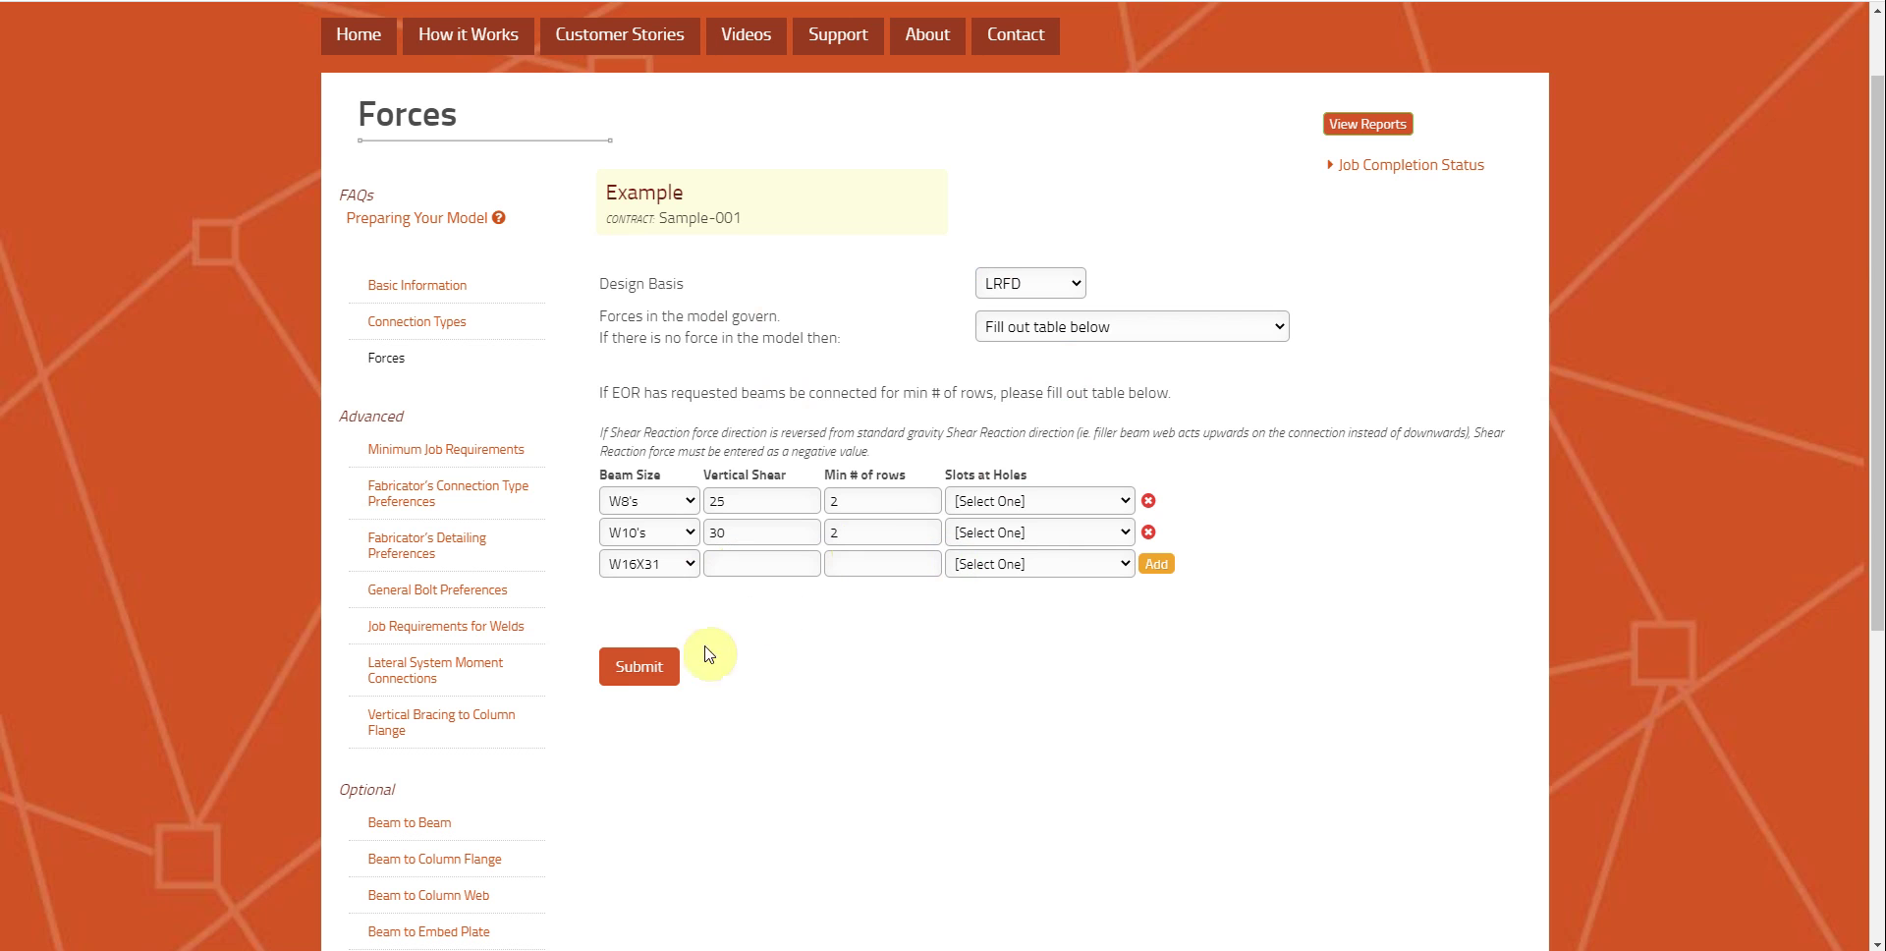
Submit the Forces settings for the Example job.
{"action": "left_click", "coordinate": [659, 667]}
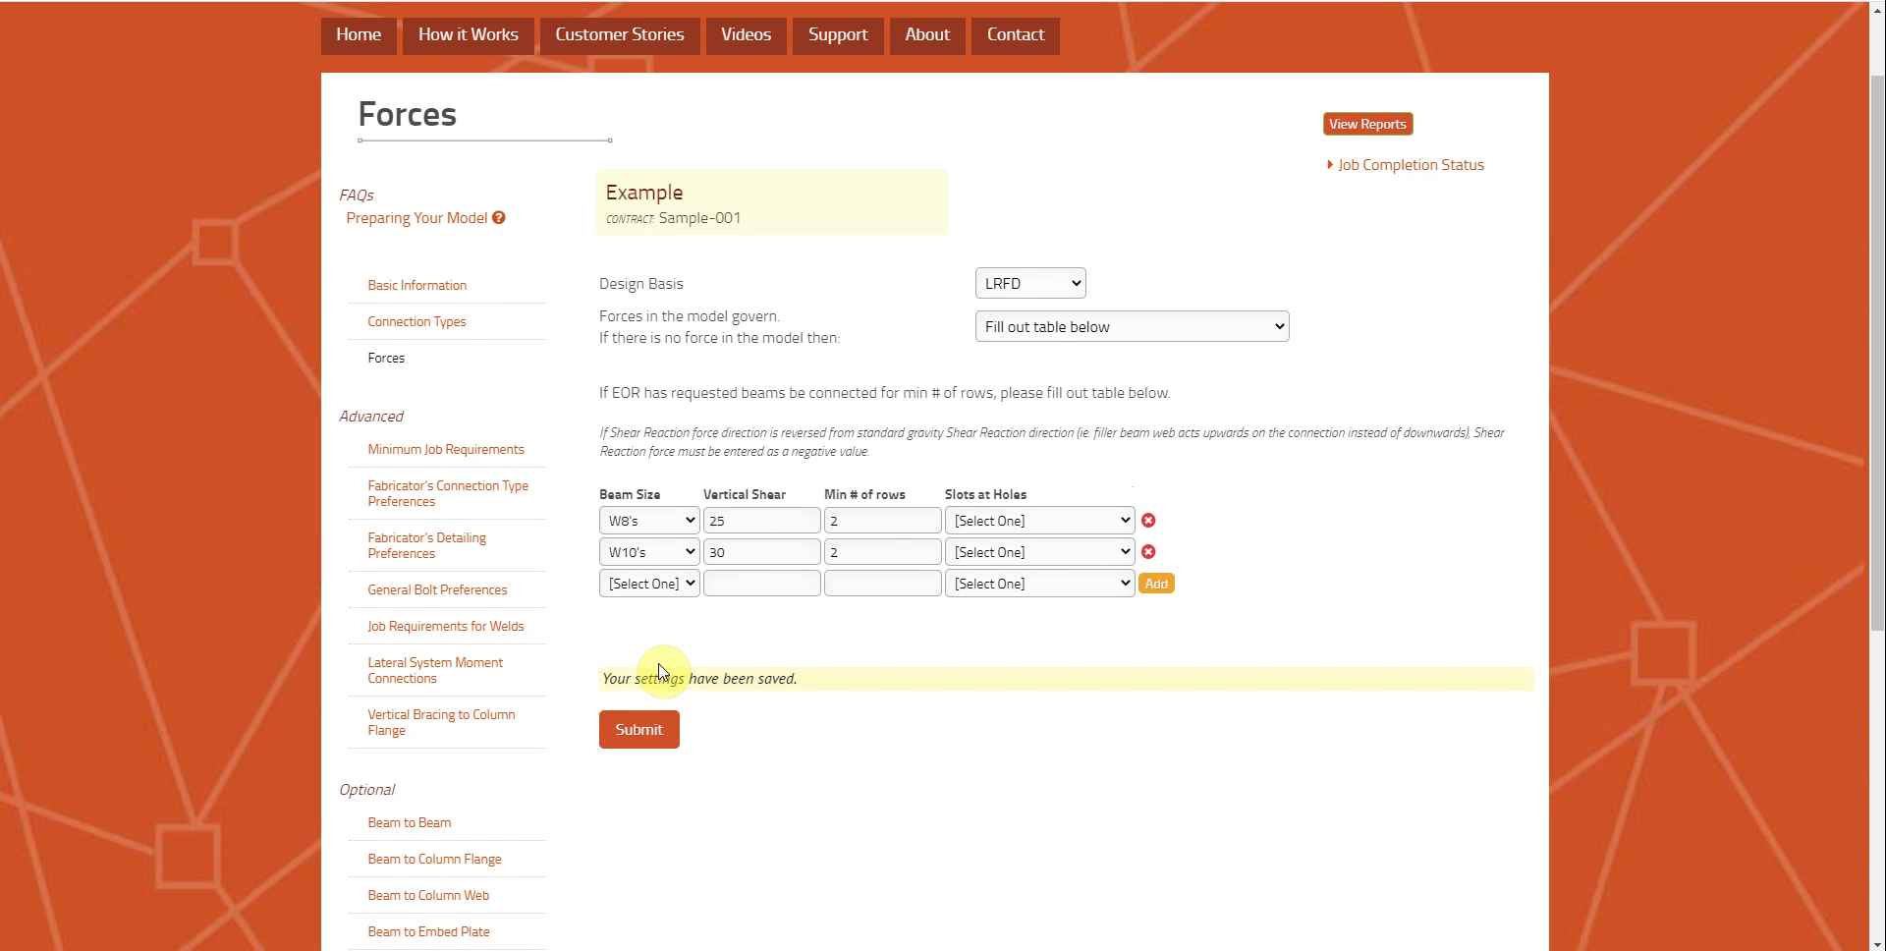